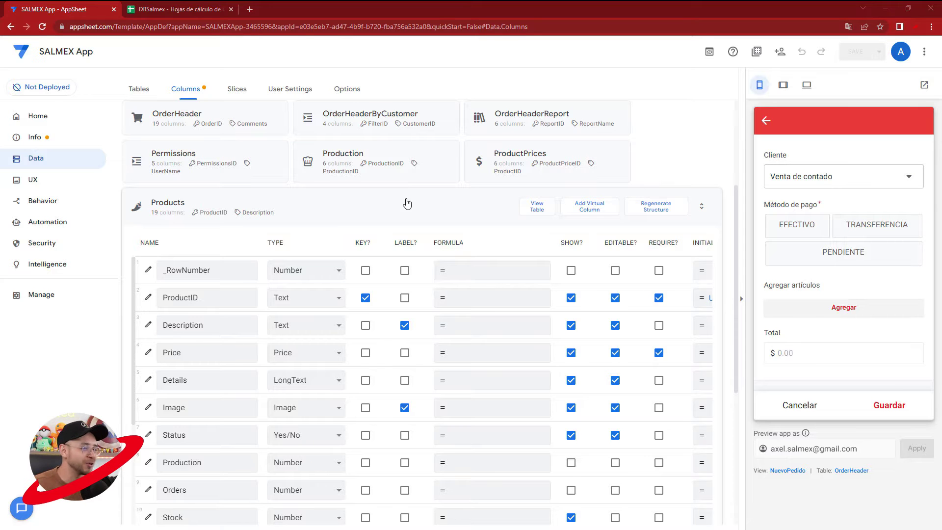
# Collapse the Products column list and switch to the DBSalmex spreadsheet's OrderHeader sheet.
pyautogui.click(406, 203)
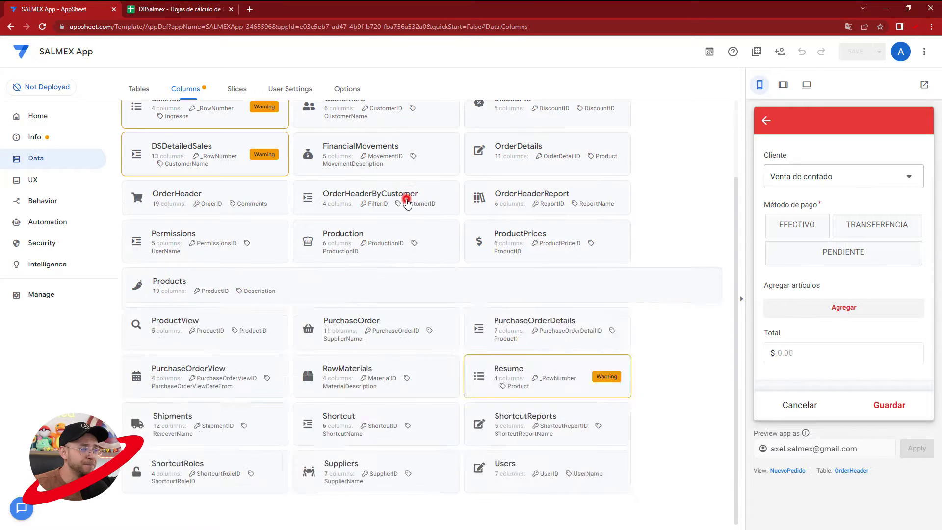
pyautogui.hotkey('ctrl', 'Tab')
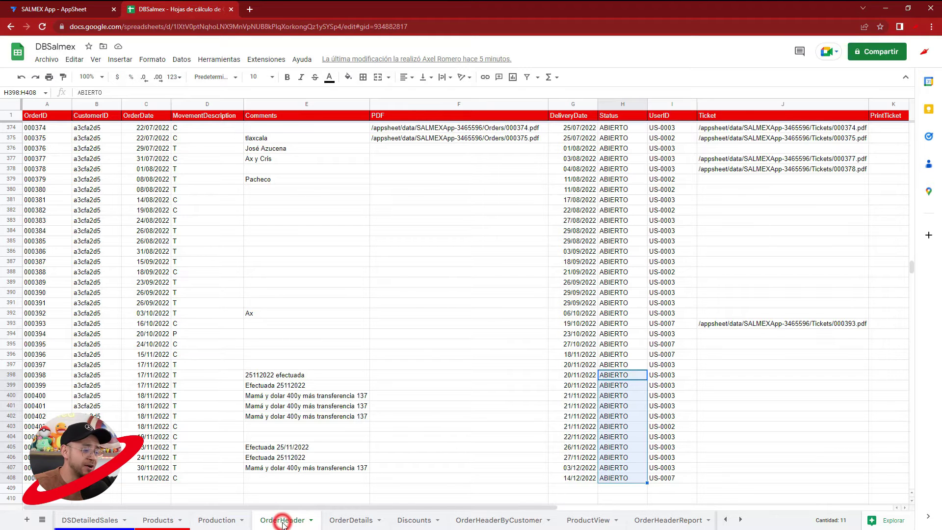
pyautogui.click(344, 521)
pyautogui.scroll(-2, 301, 407)
pyautogui.click(288, 521)
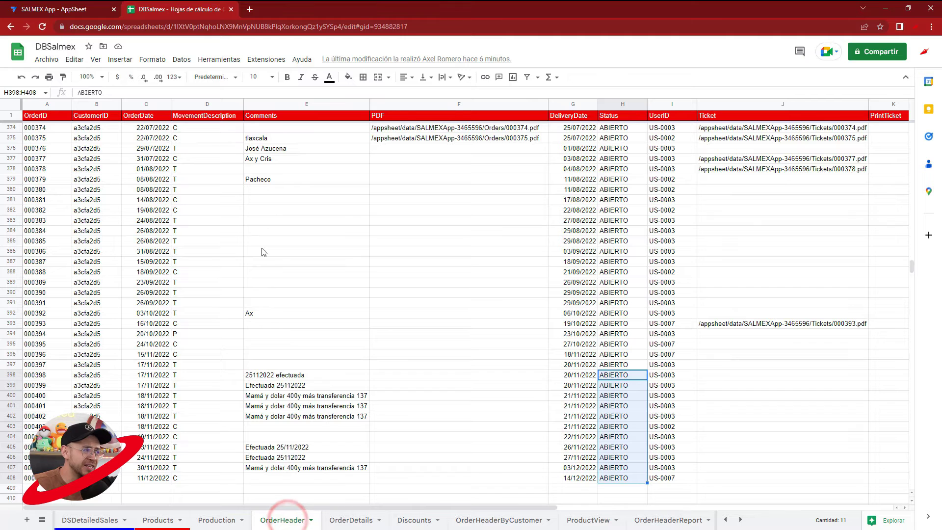
pyautogui.click(622, 116)
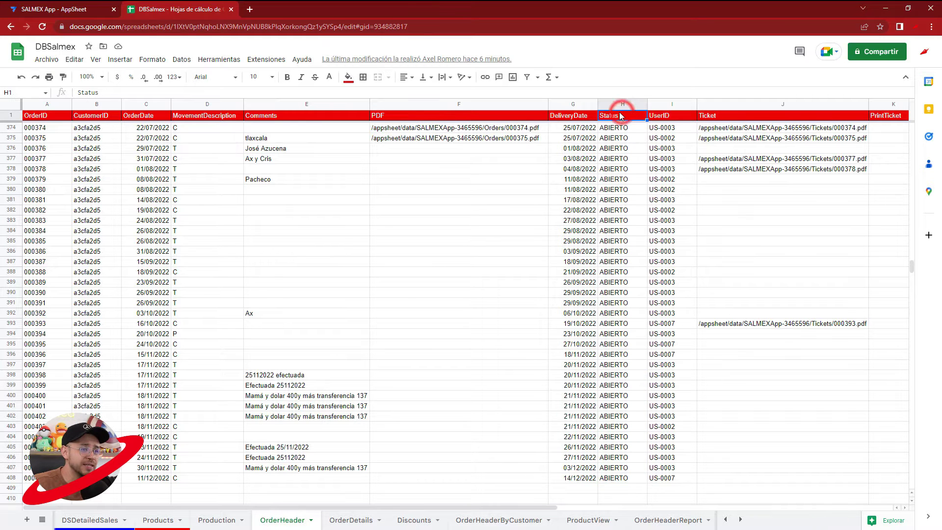
pyautogui.click(622, 104)
pyautogui.click(622, 169)
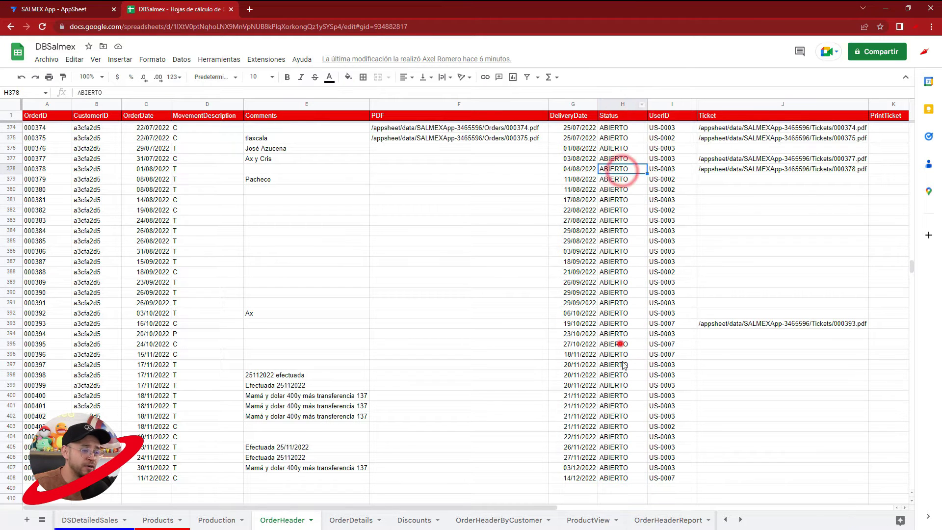
pyautogui.moveTo(622, 344); pyautogui.dragTo(625, 483)
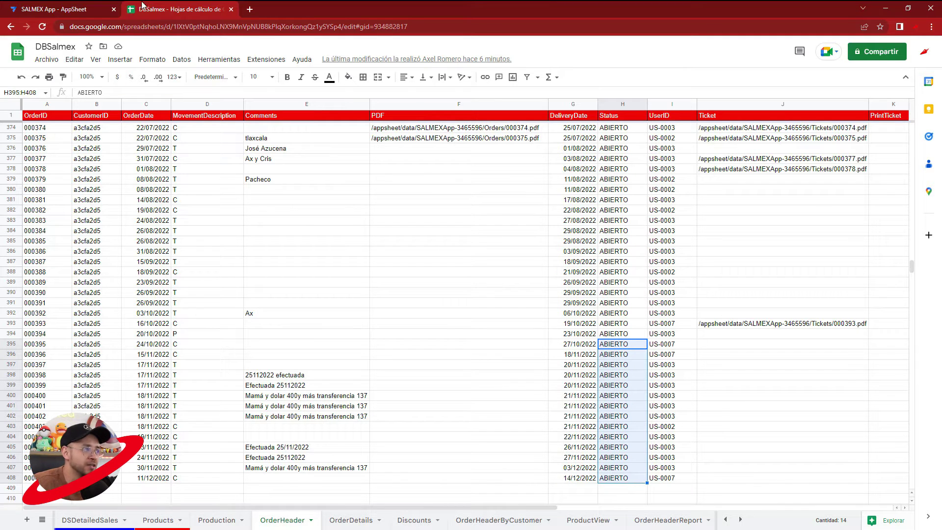
# Return to the SALMEX editor and open the OrderHeader table's column list from the preview.
pyautogui.click(66, 9)
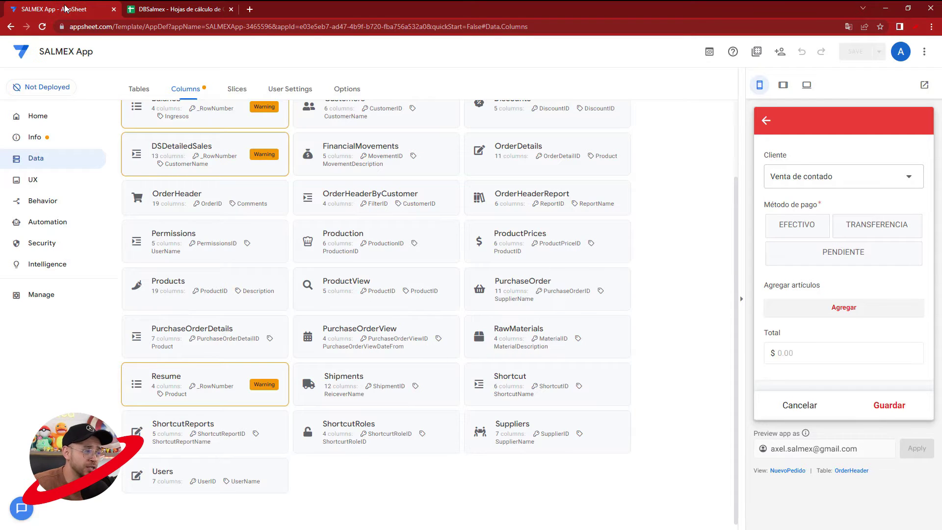
pyautogui.click(795, 405)
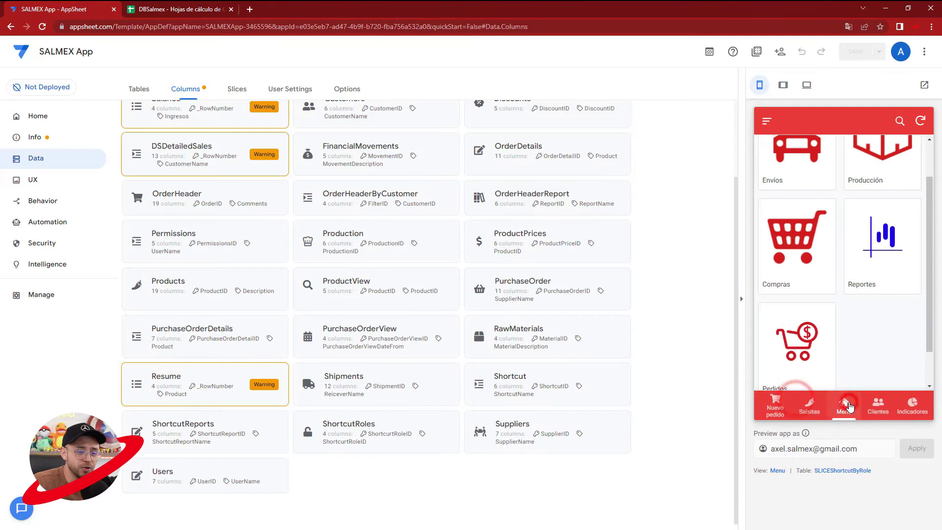
pyautogui.click(780, 407)
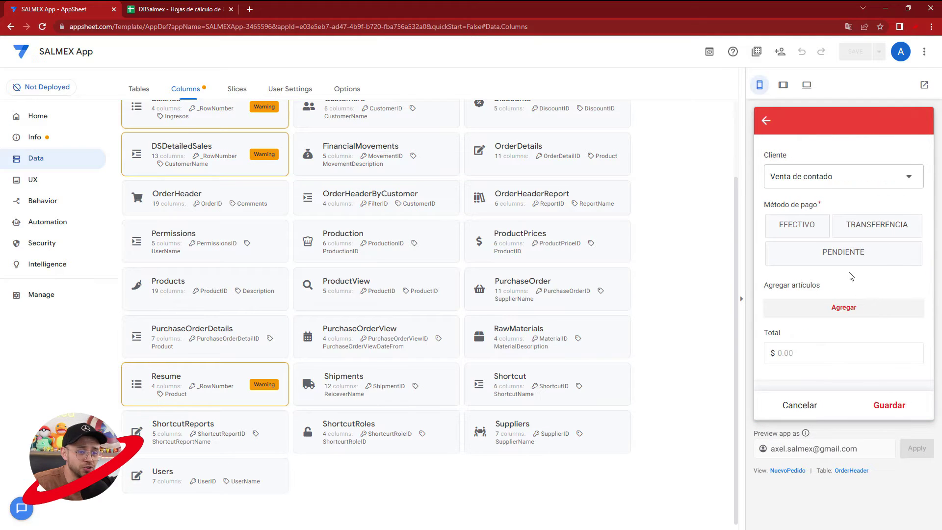
pyautogui.click(852, 472)
pyautogui.click(546, 120)
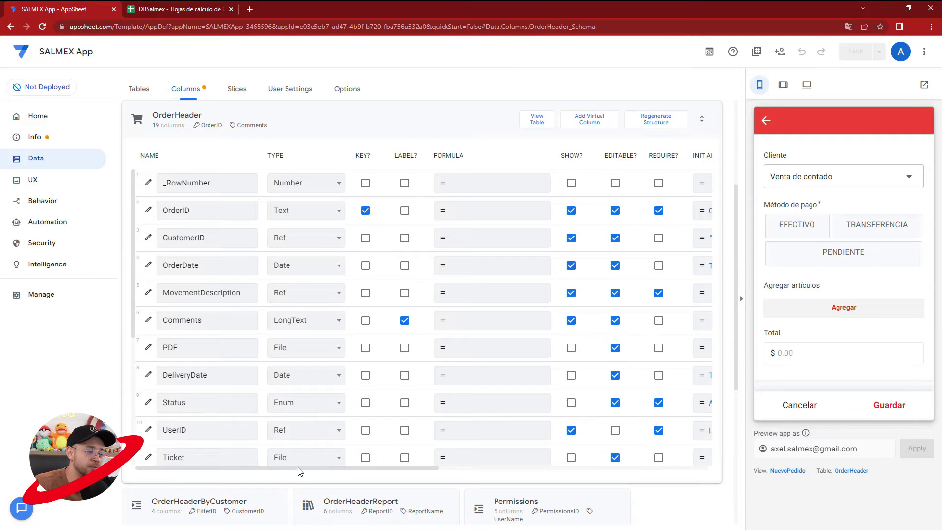
# Review the Status column's Enum values ABIERTO, COMPLETADO and CANCELADO, then close its settings.
pyautogui.moveTo(301, 467); pyautogui.dragTo(379, 467)
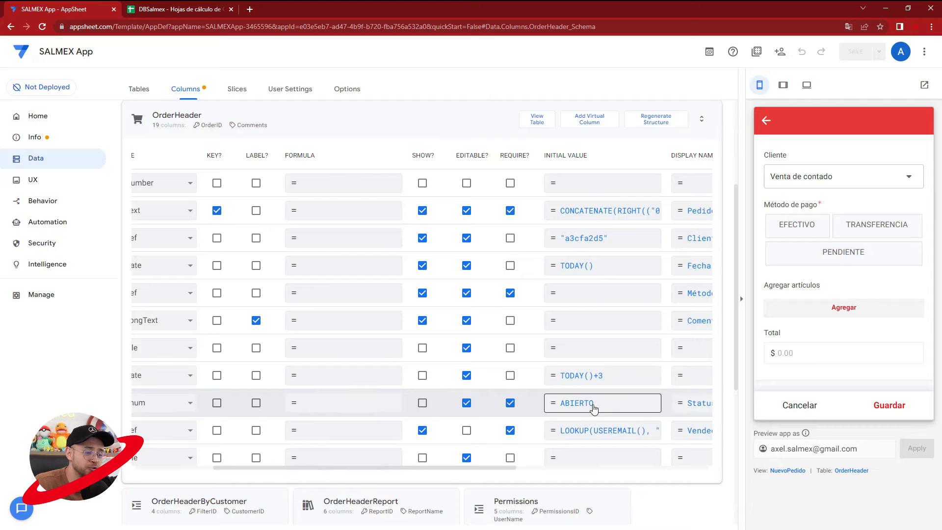
pyautogui.hscroll(-3, 481, 463)
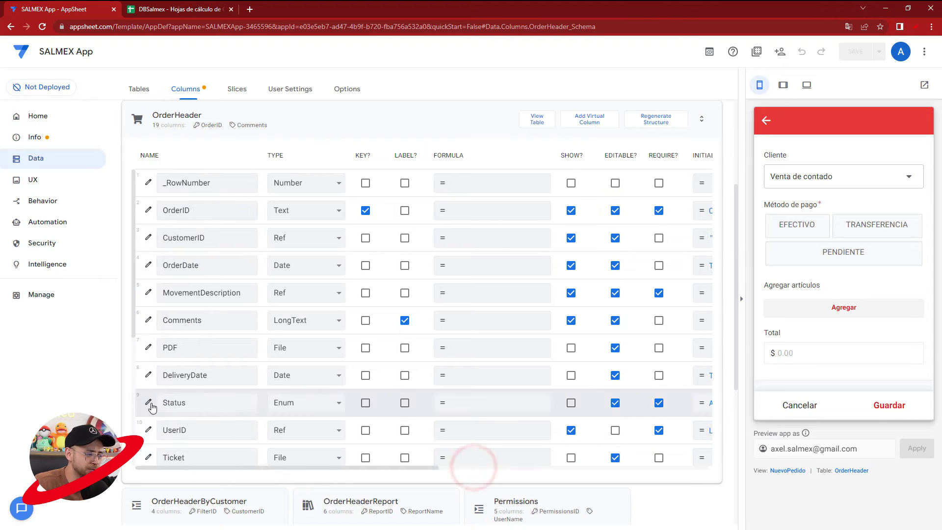
pyautogui.click(149, 403)
pyautogui.doubleClick(466, 279)
pyautogui.click(489, 306)
pyautogui.doubleClick(488, 305)
pyautogui.doubleClick(479, 331)
pyautogui.click(492, 330)
pyautogui.doubleClick(492, 330)
pyautogui.click(483, 334)
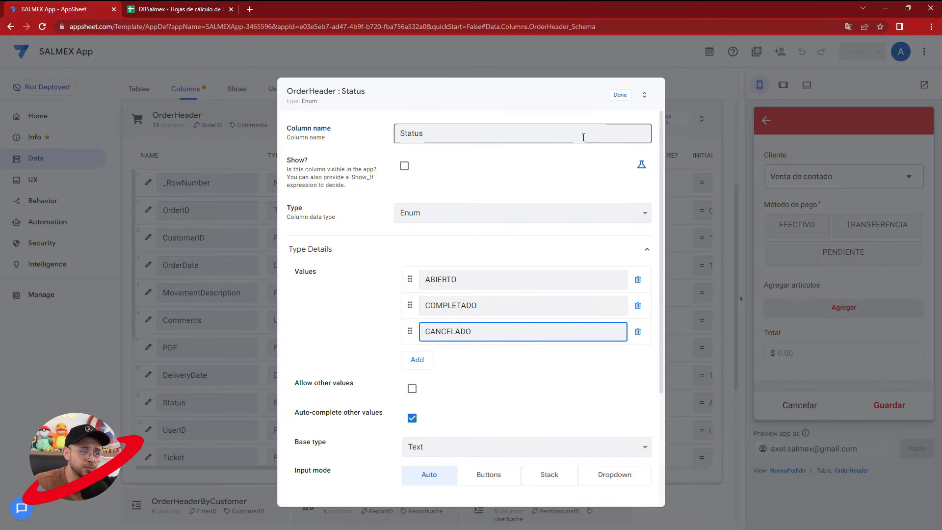
pyautogui.click(620, 96)
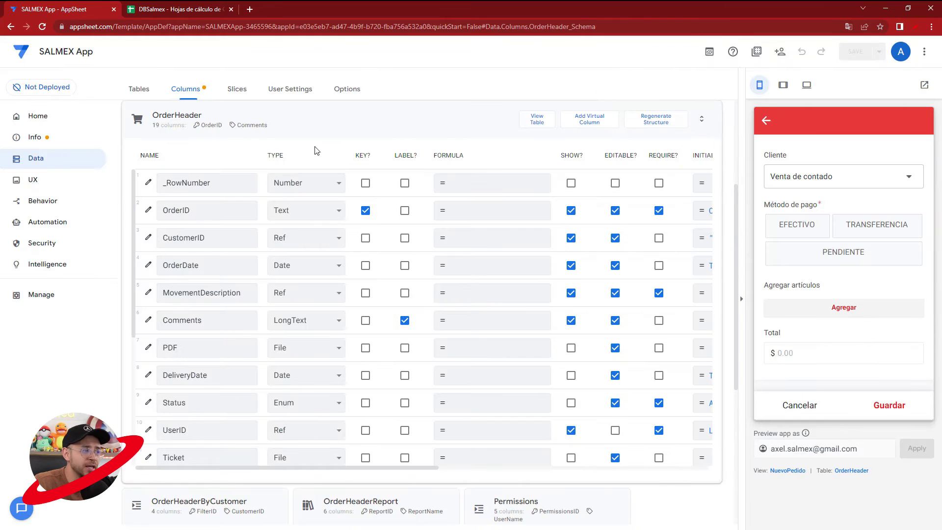
# Add a column-order entry to NuevoPedido and make the OrderHeader Status column visible.
pyautogui.click(786, 470)
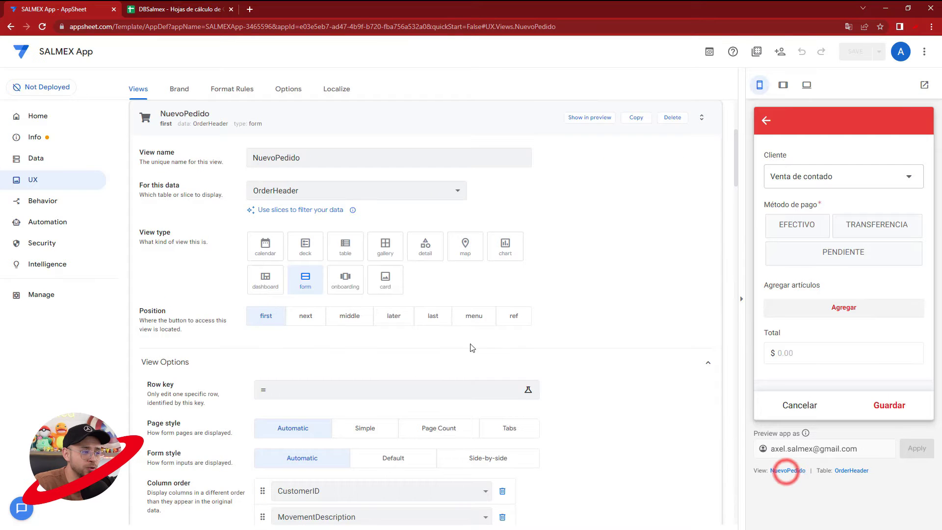
pyautogui.scroll(-3, 410, 346)
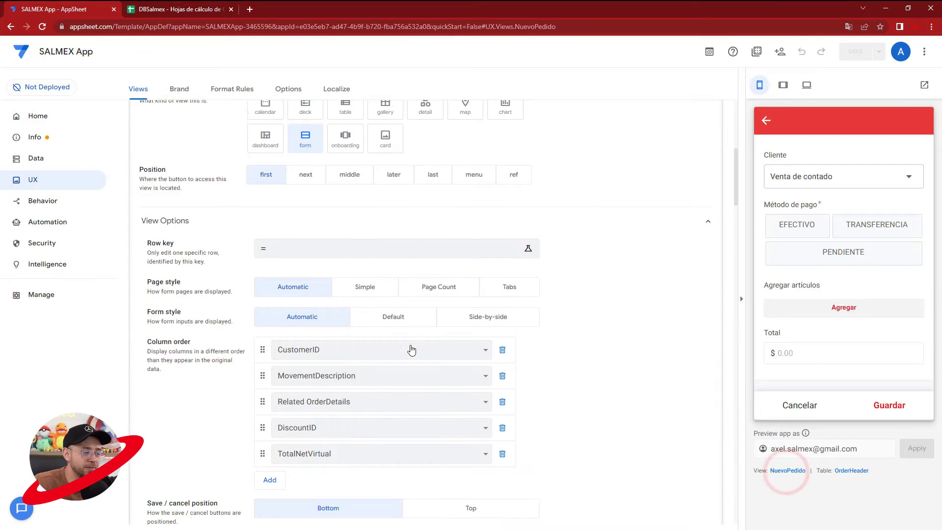
pyautogui.click(269, 474)
pyautogui.click(341, 473)
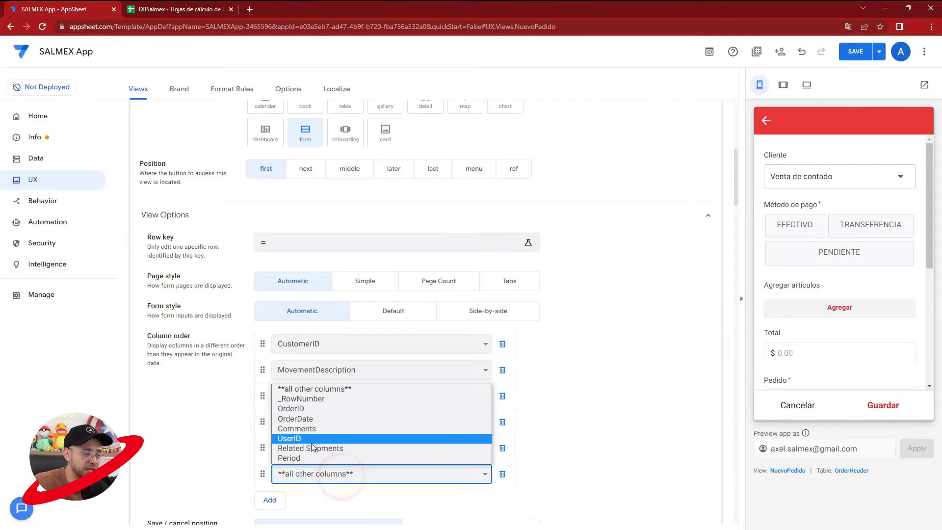
pyautogui.click(703, 452)
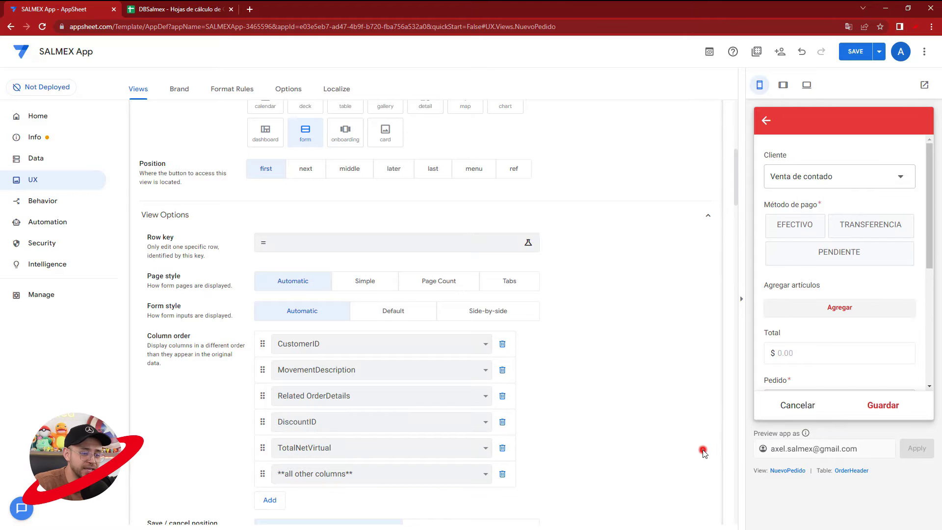
pyautogui.click(853, 470)
pyautogui.click(540, 117)
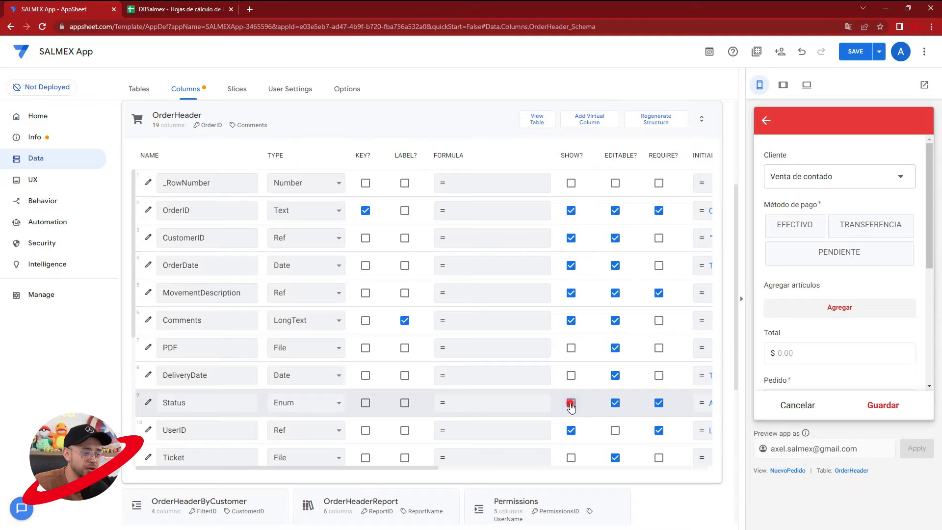
# Set the new form entry to Status, move it after MovementDescription, and save the app.
pyautogui.click(787, 469)
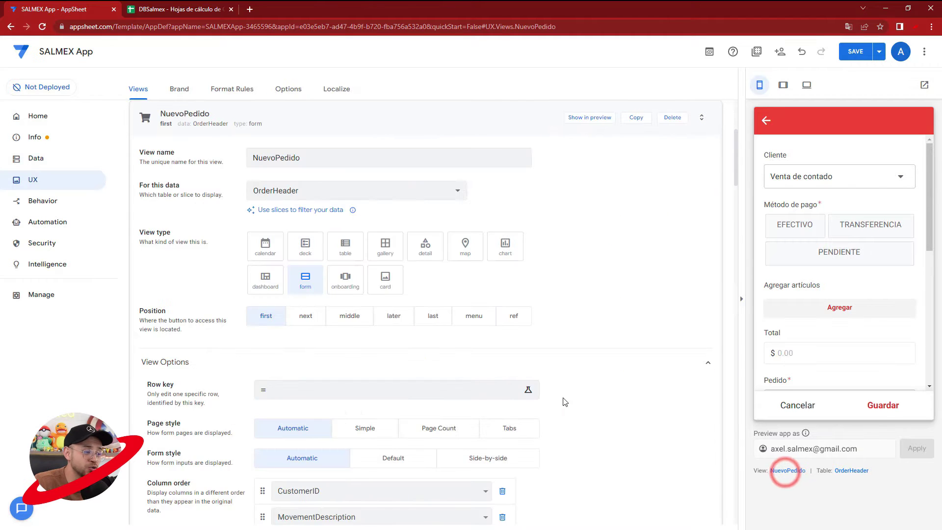
pyautogui.scroll(-4, 564, 401)
pyautogui.click(319, 422)
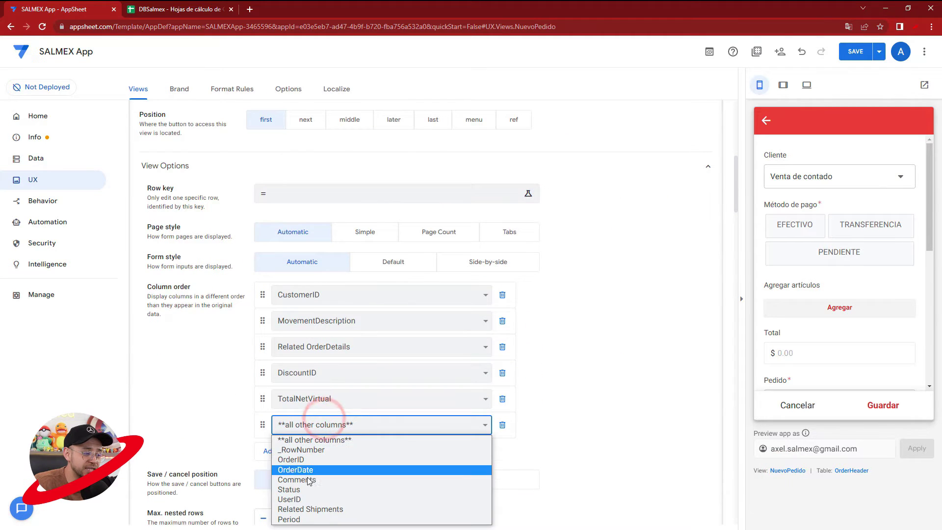
pyautogui.click(294, 489)
pyautogui.scroll(-2, 836, 341)
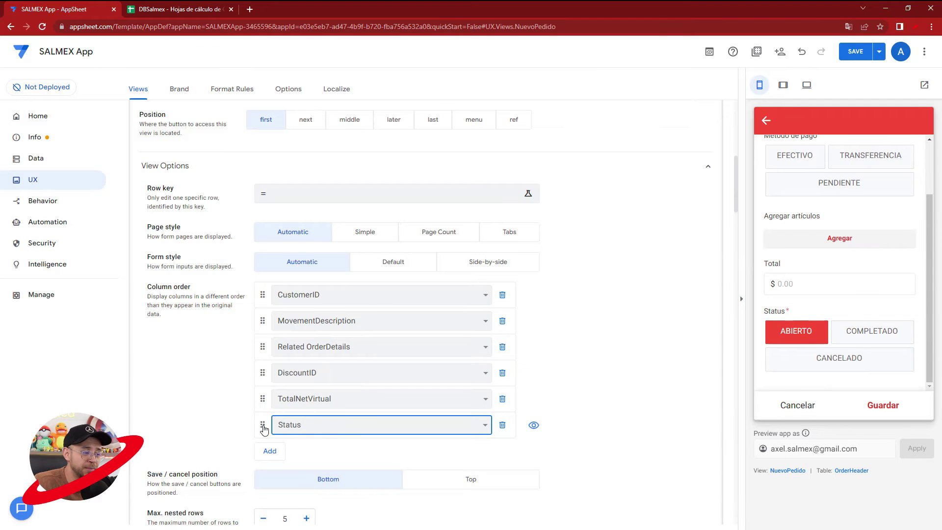
pyautogui.moveTo(263, 430); pyautogui.dragTo(267, 345)
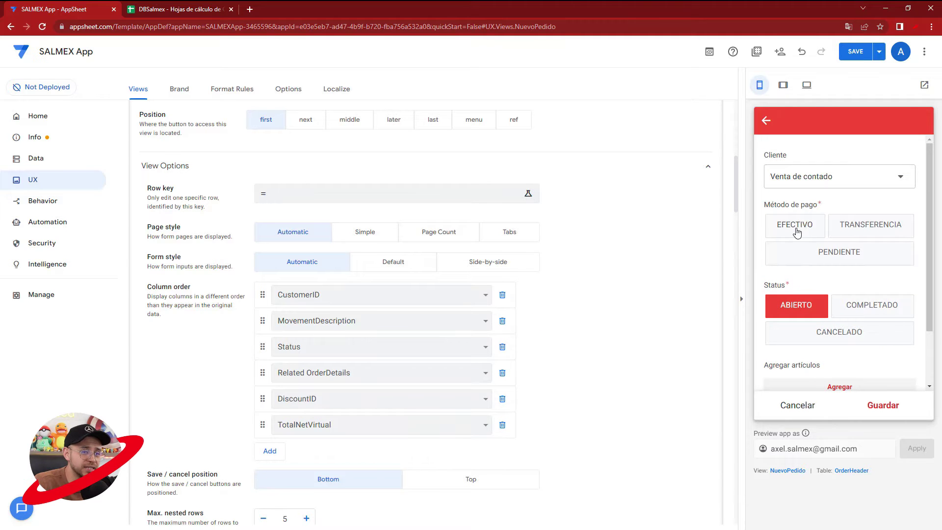
pyautogui.click(856, 52)
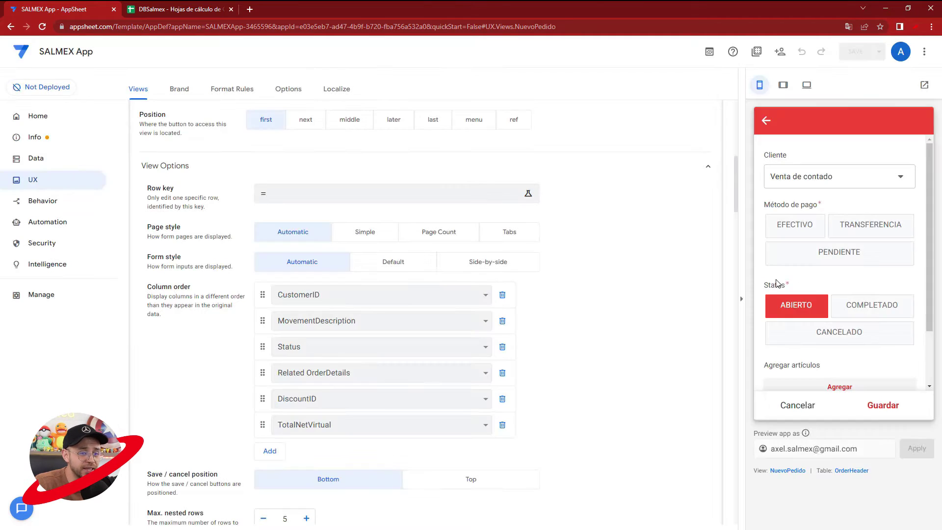
# Collapse the NuevoPedido settings and discard the trial order form in the preview.
pyautogui.scroll(3, 245, 184)
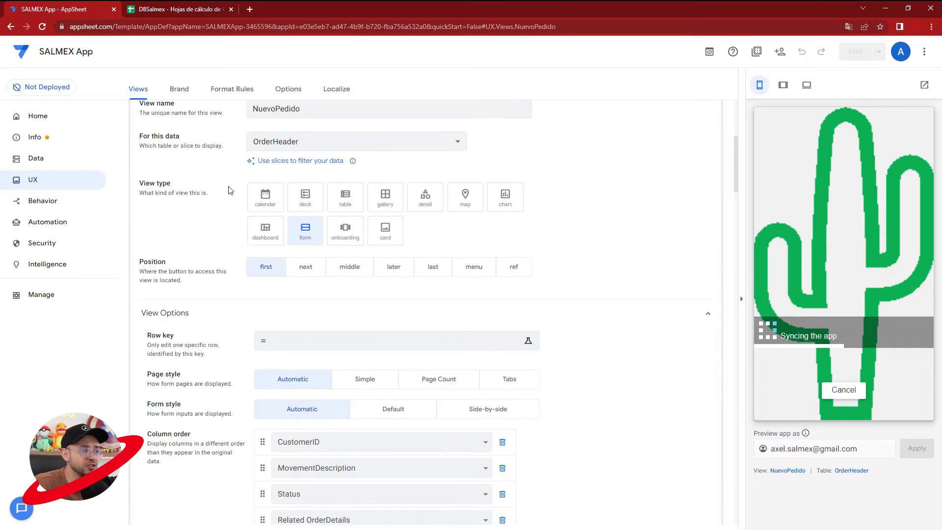
pyautogui.scroll(2, 210, 183)
pyautogui.scroll(1, 210, 183)
pyautogui.click(220, 214)
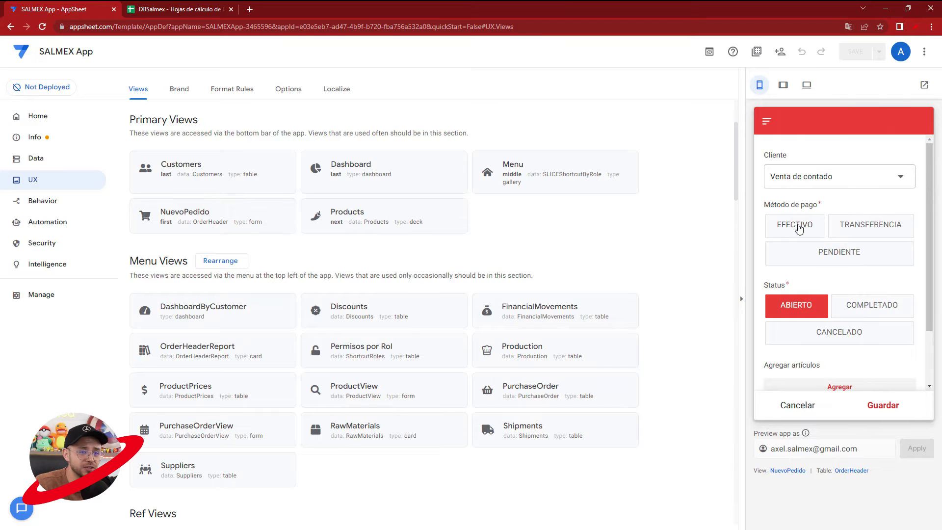
pyautogui.click(798, 226)
pyautogui.scroll(-2, 798, 230)
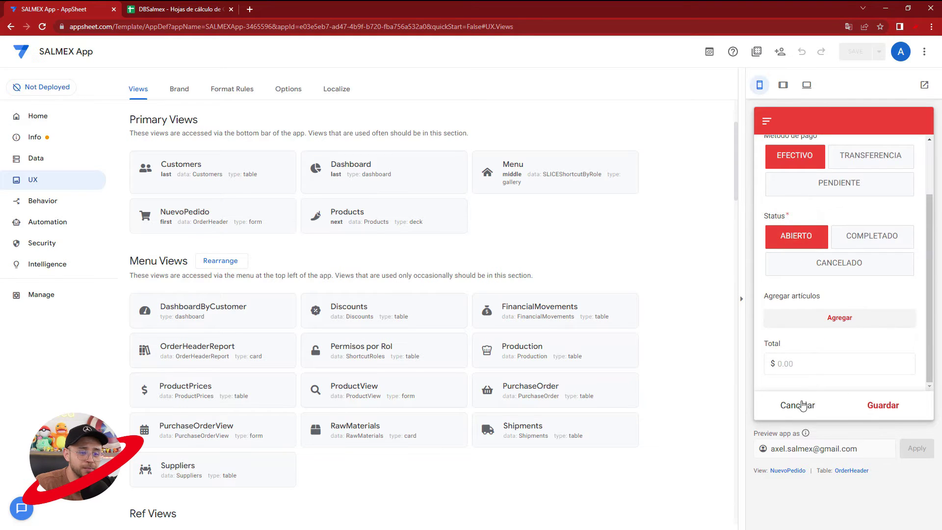
pyautogui.click(796, 406)
# Confirm CHILES TOREADOS JALAPEÑOS 200 G shows available stock 4, then start a new order.
pyautogui.click(808, 406)
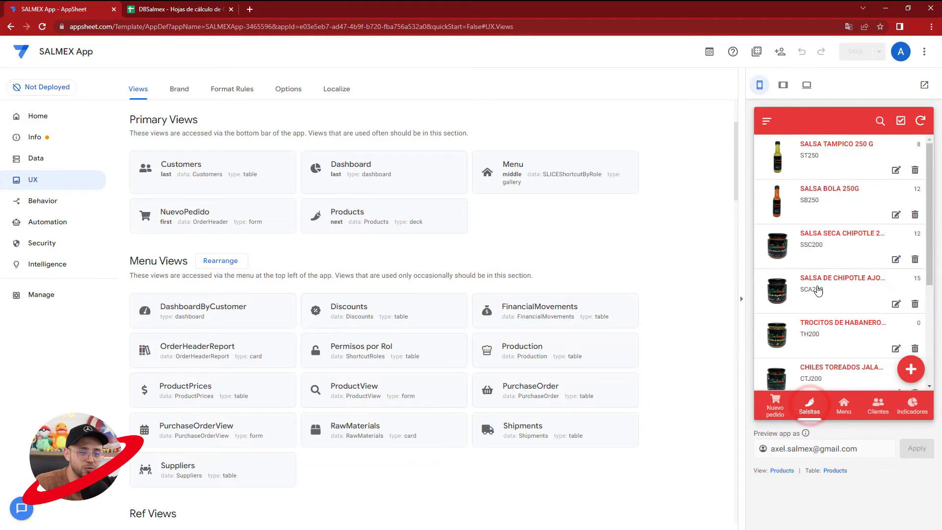
pyautogui.scroll(-3, 829, 307)
pyautogui.click(834, 289)
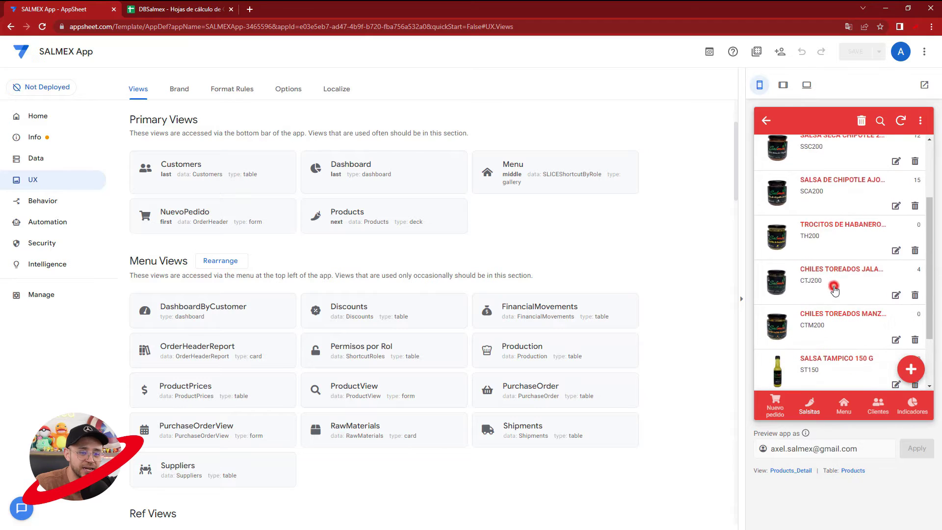
pyautogui.moveTo(852, 313); pyautogui.dragTo(770, 313)
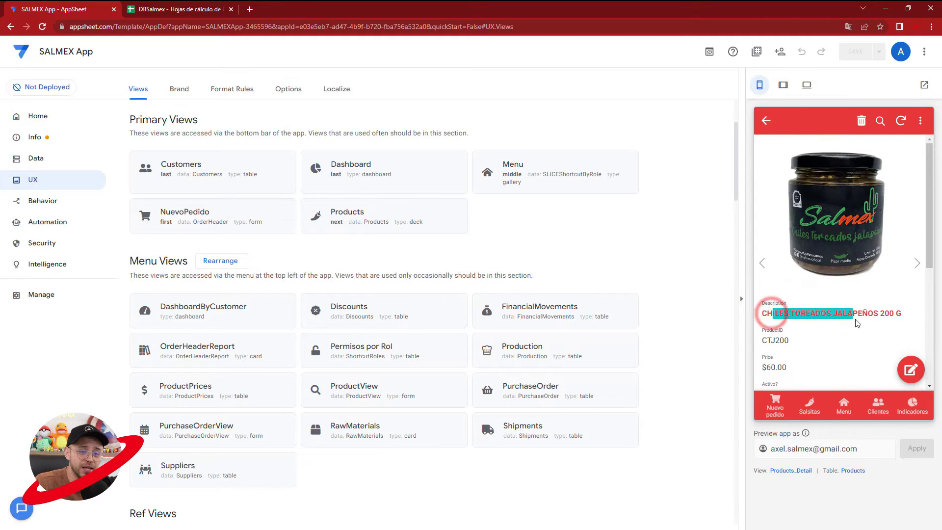
pyautogui.scroll(-2, 846, 331)
pyautogui.scroll(-2, 845, 332)
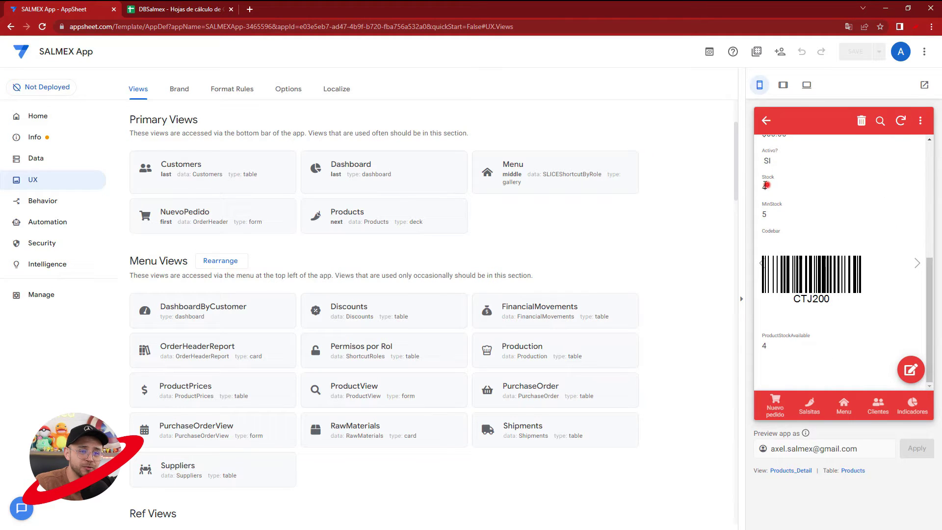
pyautogui.doubleClick(763, 346)
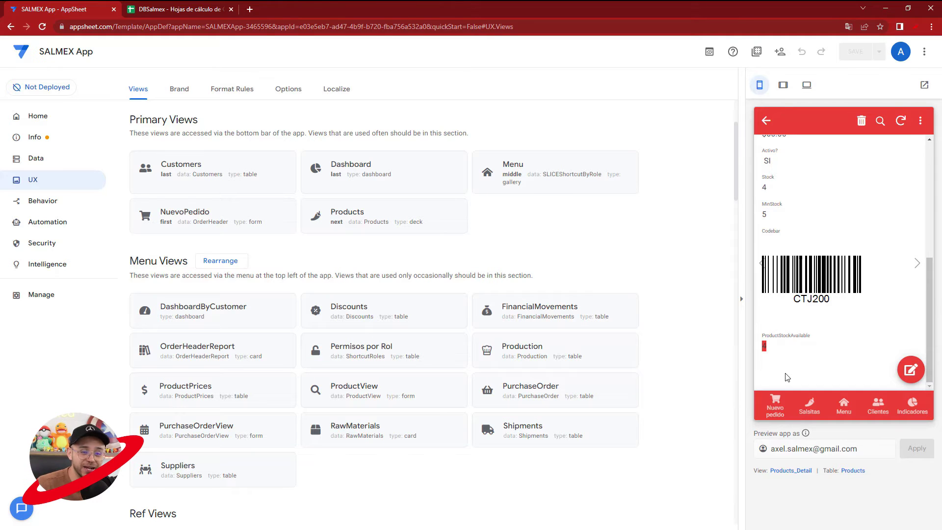
pyautogui.click(780, 400)
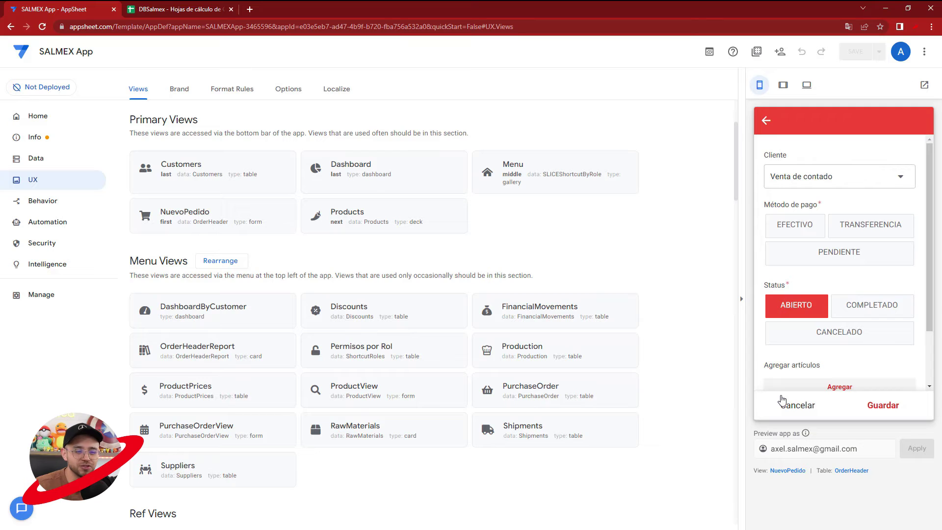
# Add an EFECTIVO order line for 3 CHILES TOREADOS JALAPEÑOS 200 G.
pyautogui.click(787, 229)
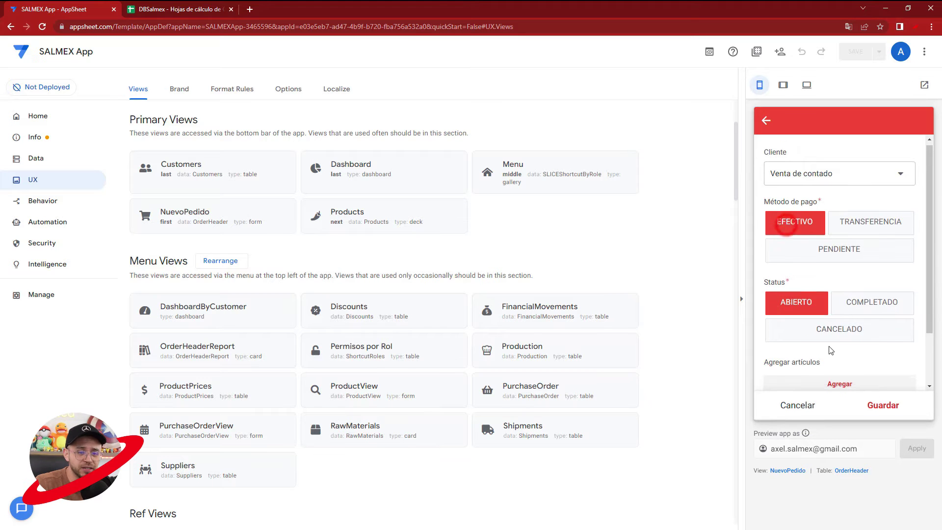
pyautogui.scroll(-1, 787, 231)
pyautogui.click(816, 341)
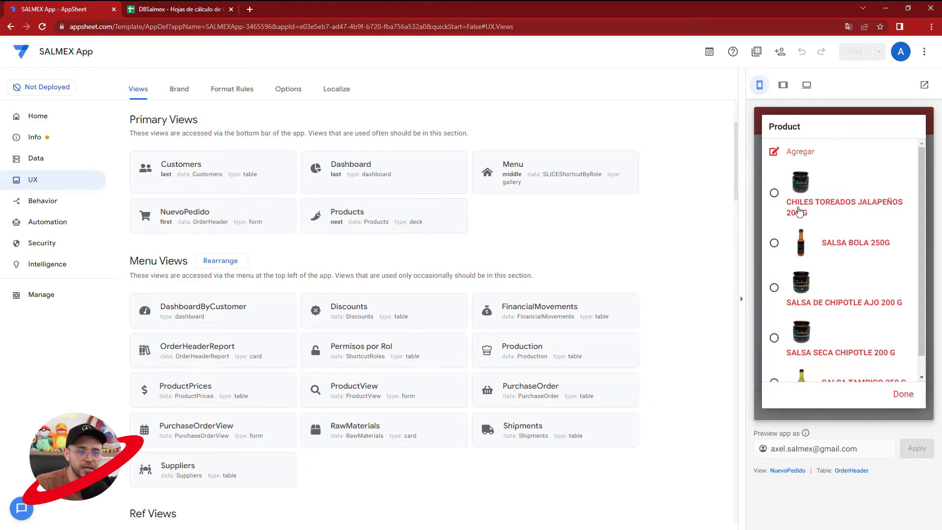
pyautogui.click(799, 205)
pyautogui.click(907, 264)
pyautogui.click(907, 264)
pyautogui.click(907, 264)
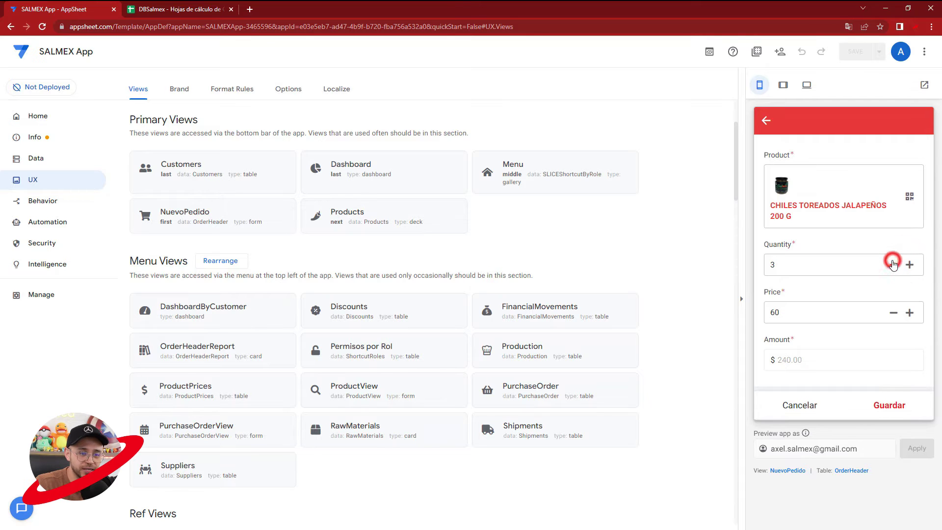
pyautogui.click(884, 407)
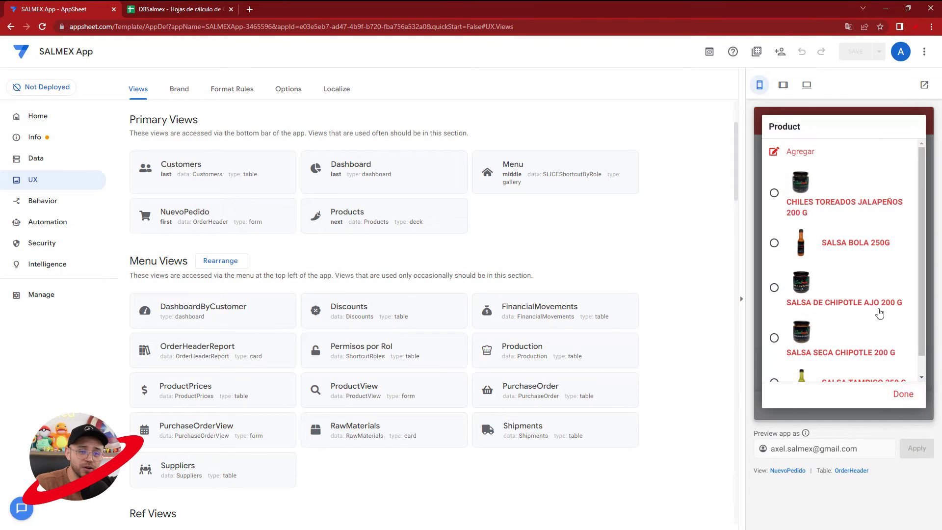
# Drop the extra empty item, save order 000409, and sync the app.
pyautogui.click(900, 397)
pyautogui.click(804, 402)
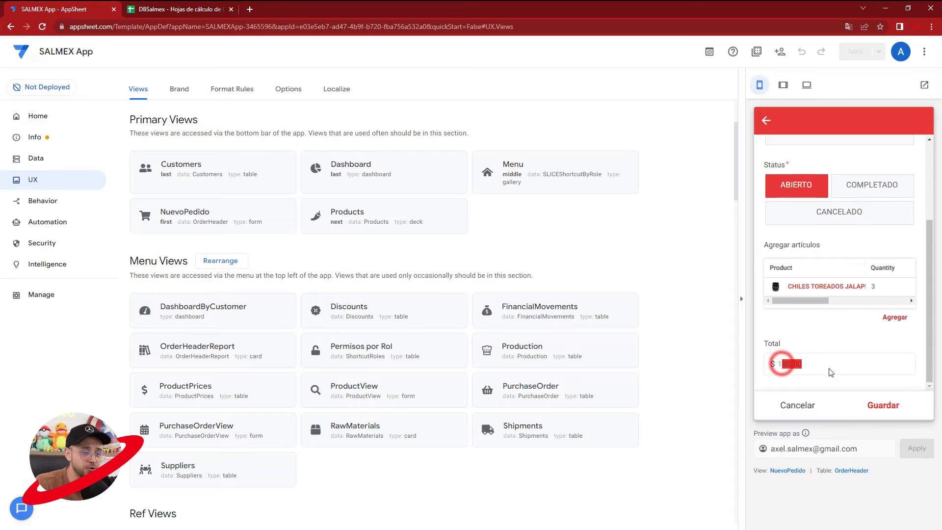
pyautogui.click(882, 405)
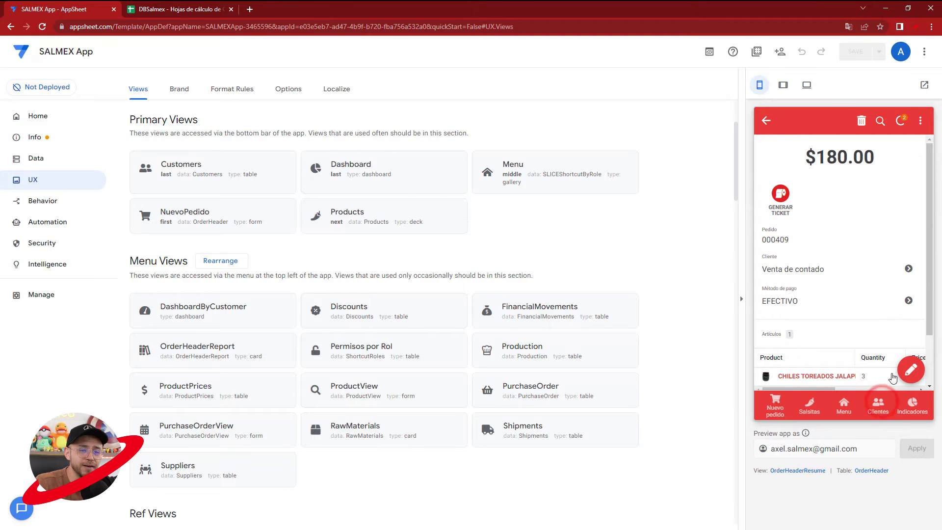
pyautogui.click(810, 406)
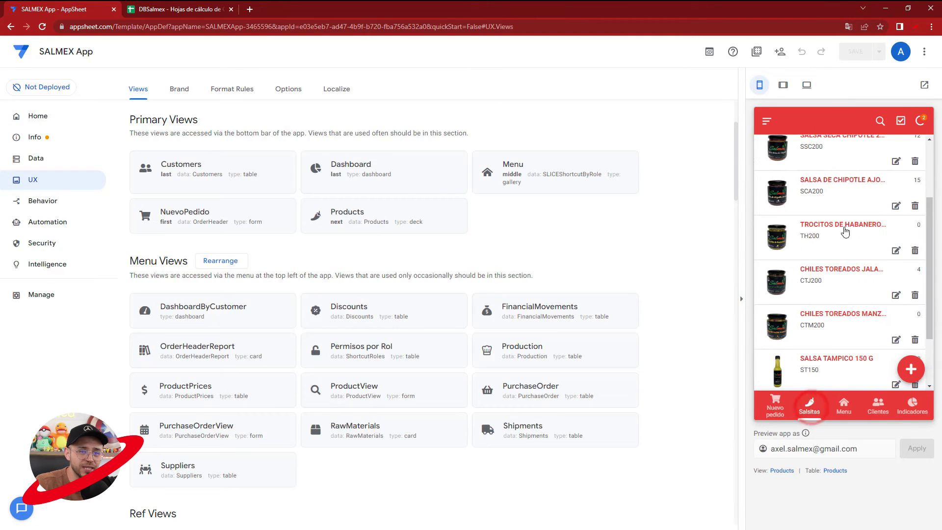
pyautogui.click(919, 123)
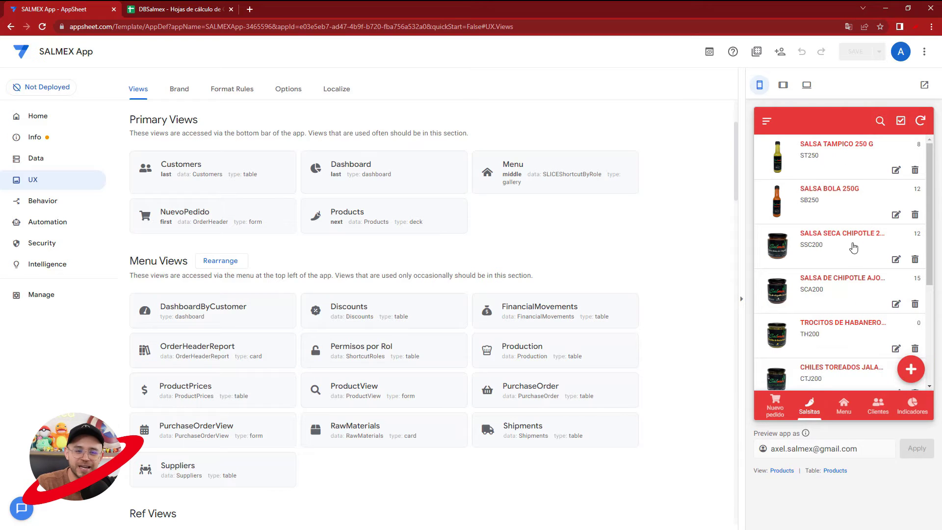
# Open CHILES TOREADOS JALAPEÑOS 200 G and scroll to Stock and ProductStockAvailable, both now 1.
pyautogui.scroll(-1, 850, 248)
pyautogui.scroll(-1, 839, 253)
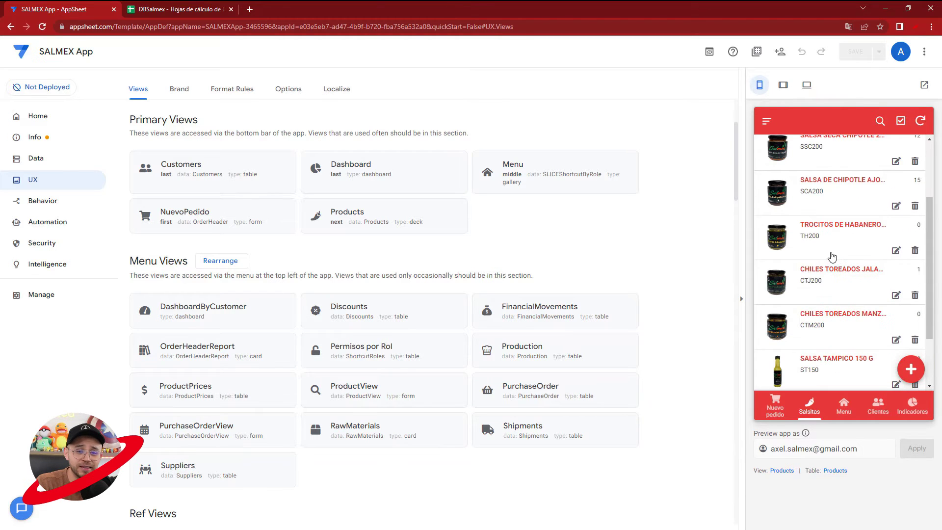
pyautogui.click(836, 284)
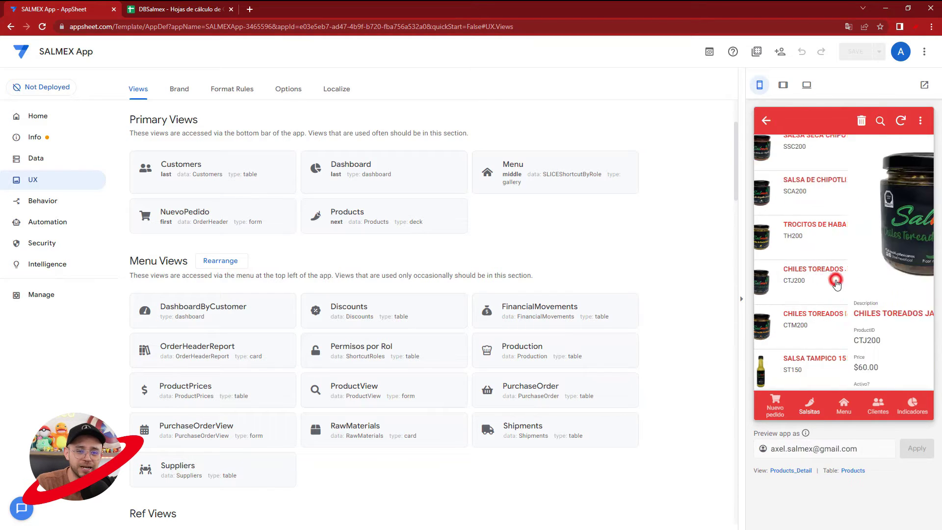
pyautogui.scroll(-2, 775, 290)
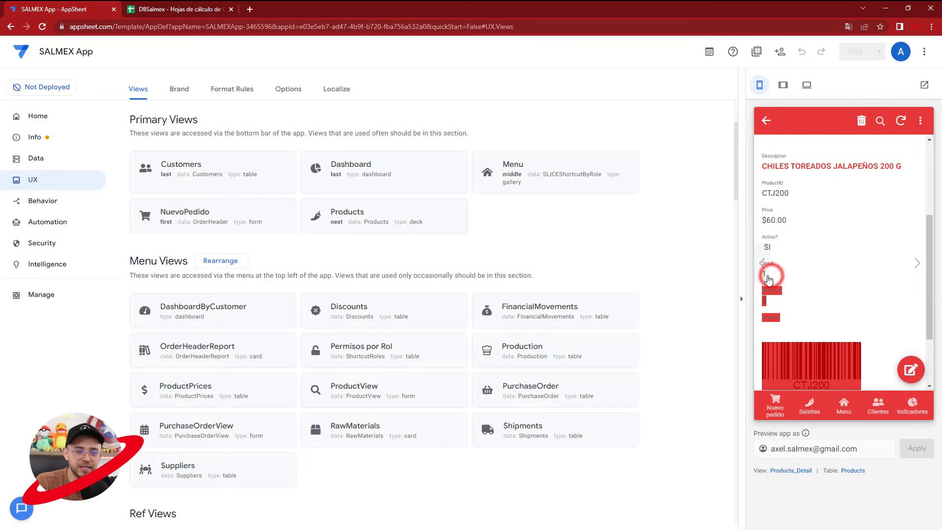
pyautogui.scroll(-2, 814, 290)
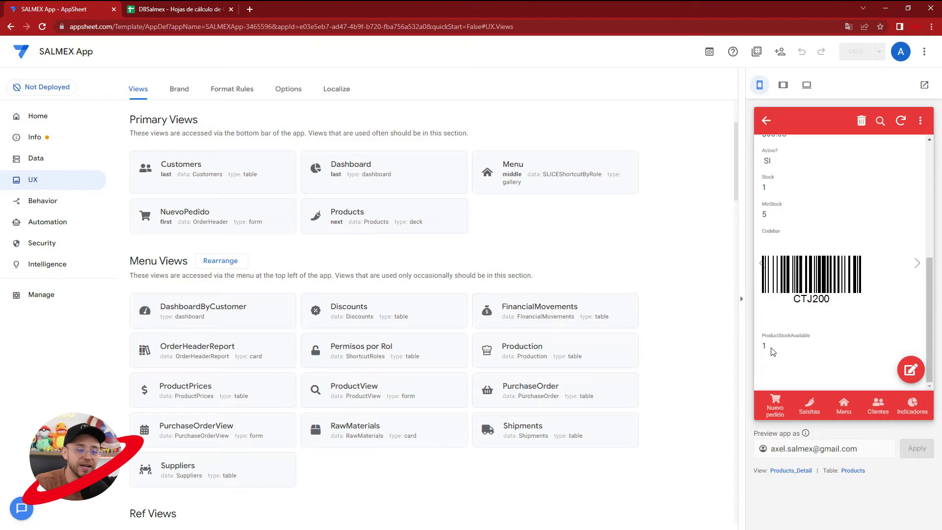
# Open order 000409 from Pedidos, switch its Status from ABIERTO to CANCELADO, and save.
pyautogui.click(844, 412)
pyautogui.scroll(-2, 815, 255)
pyautogui.click(792, 307)
pyautogui.click(784, 301)
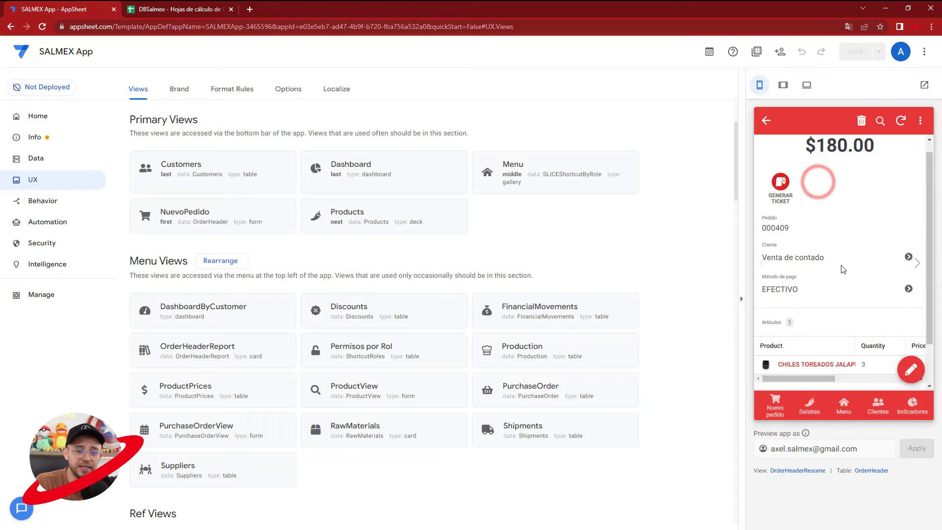
pyautogui.scroll(-1, 841, 266)
pyautogui.click(910, 370)
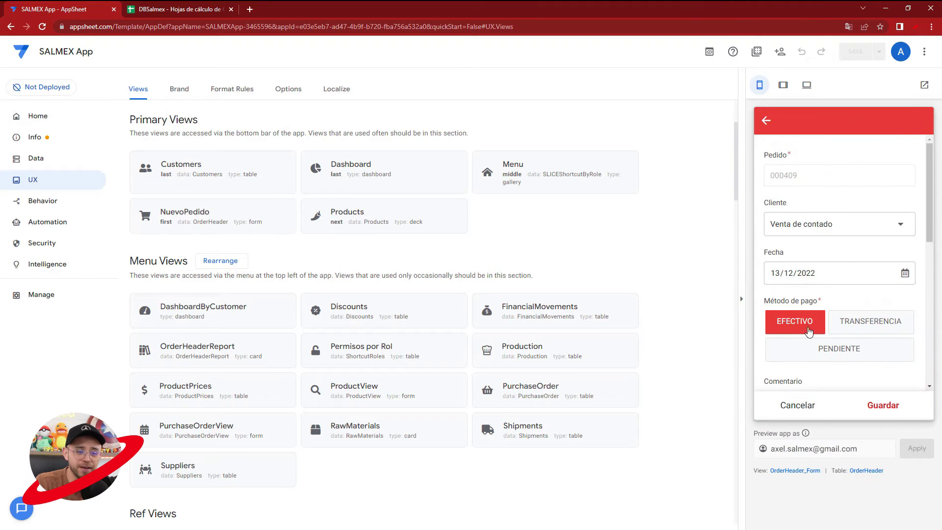
pyautogui.scroll(-2, 798, 312)
pyautogui.scroll(-3, 846, 270)
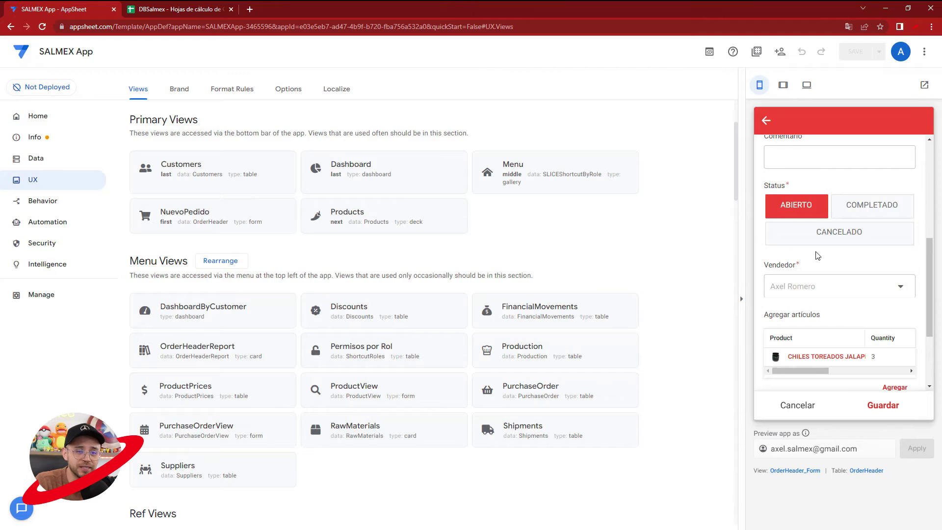
pyautogui.click(830, 235)
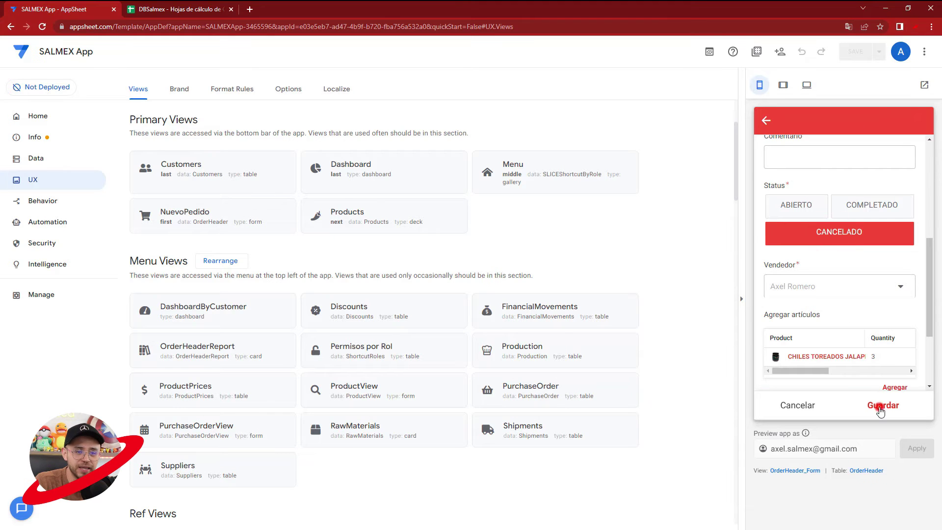
pyautogui.click(880, 409)
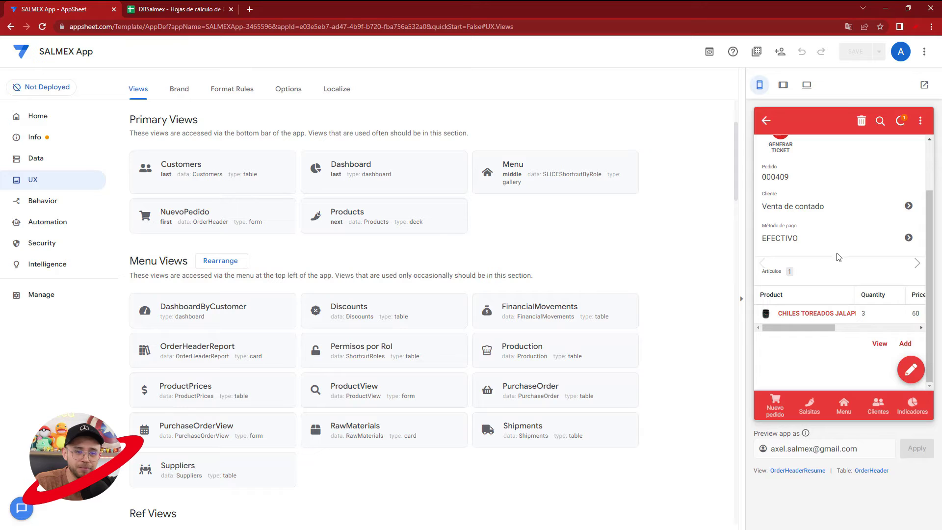
# Add Status to the OrderHeaderResume column order below MovementDescription and save the app.
pyautogui.click(795, 471)
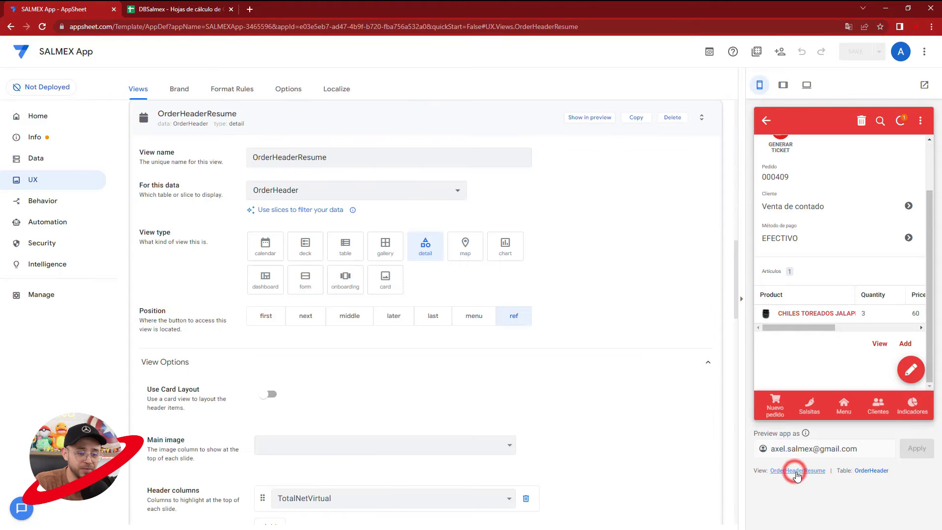
pyautogui.scroll(-5, 385, 314)
pyautogui.scroll(-2, 294, 422)
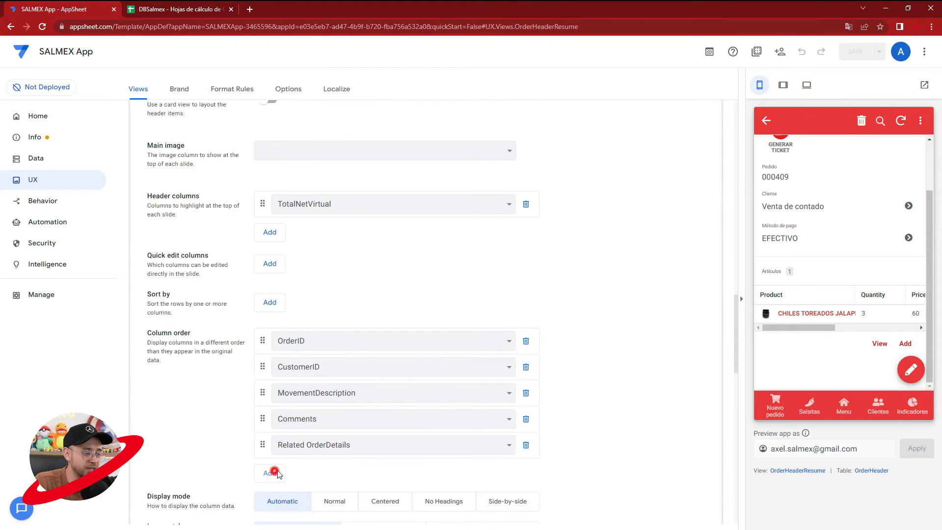
pyautogui.click(270, 472)
pyautogui.click(314, 470)
pyautogui.click(300, 415)
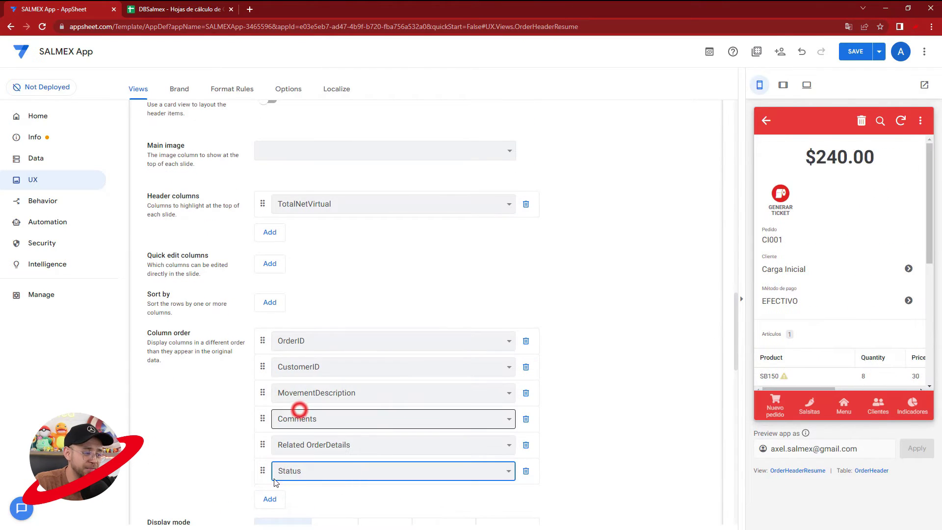
pyautogui.moveTo(262, 471); pyautogui.dragTo(270, 415)
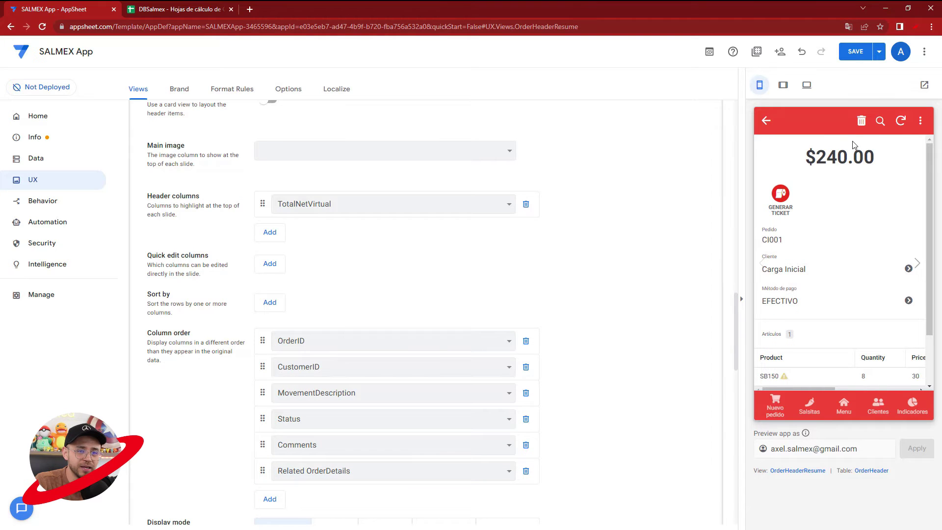
pyautogui.click(864, 48)
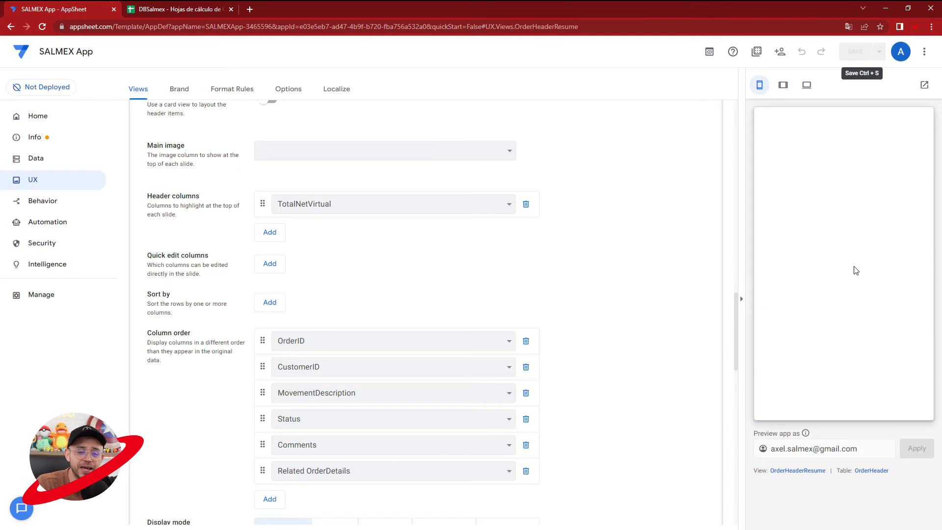
pyautogui.rightClick(854, 267)
pyautogui.click(802, 368)
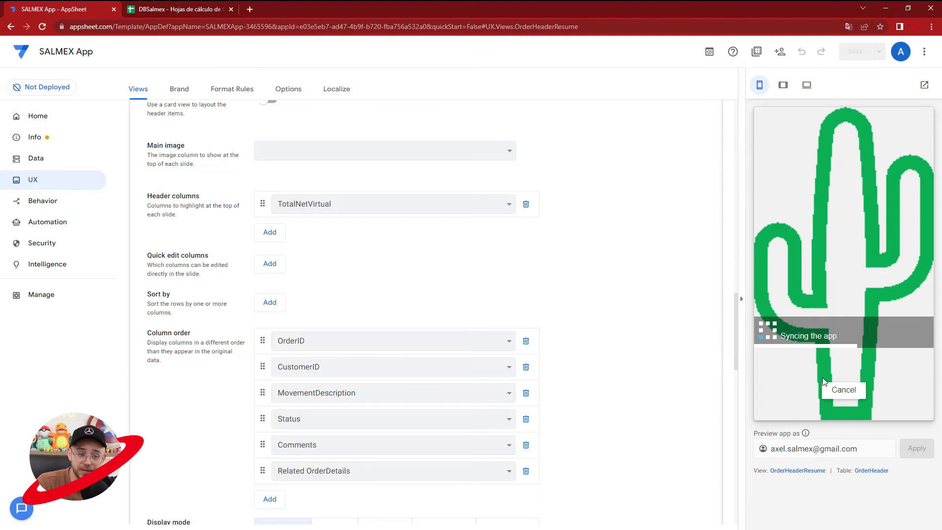
# Open CHILES TOREADOS JALAPEÑOS 200 G details from the Salsitas product list.
pyautogui.click(810, 408)
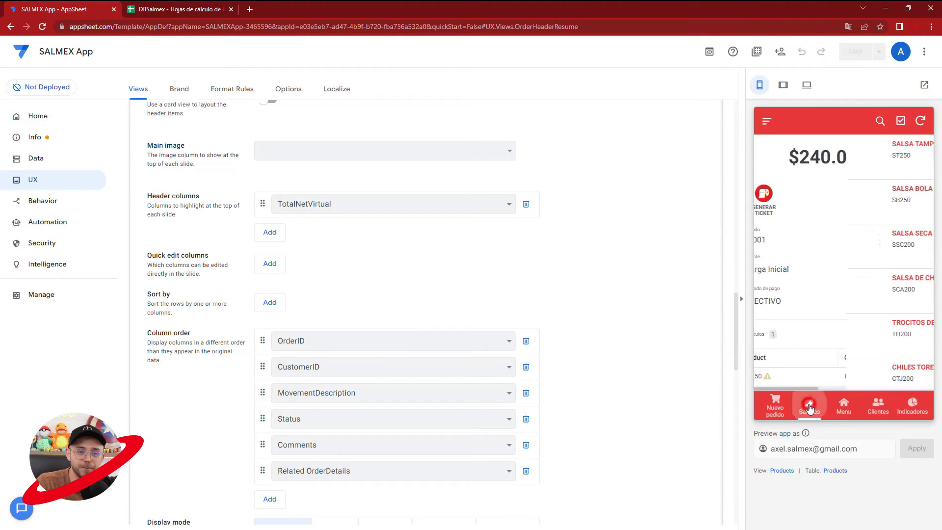
pyautogui.scroll(-2, 846, 337)
pyautogui.scroll(-1, 838, 327)
pyautogui.click(833, 288)
pyautogui.scroll(-3, 795, 301)
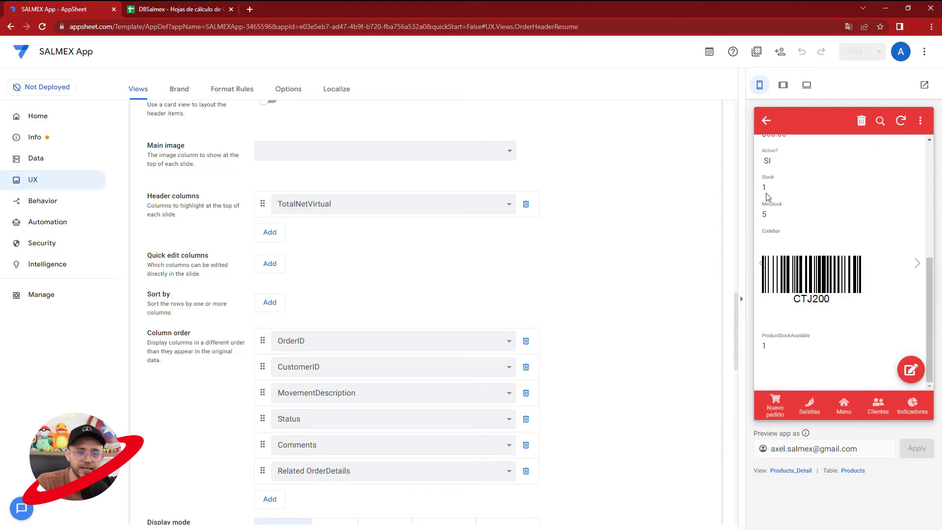
# Check order 000409's status in Pedidos, then open the Products table's data settings.
pyautogui.click(837, 405)
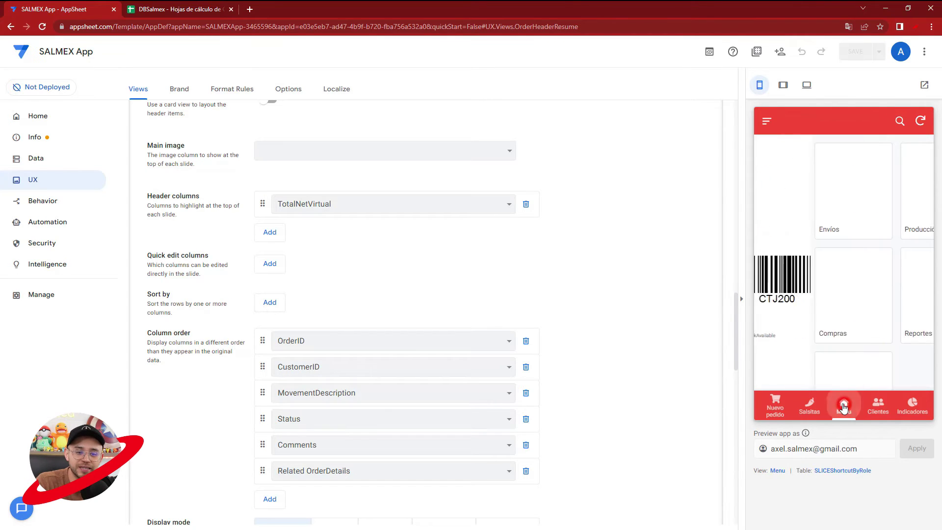
pyautogui.scroll(-2, 811, 312)
pyautogui.click(795, 294)
pyautogui.click(817, 183)
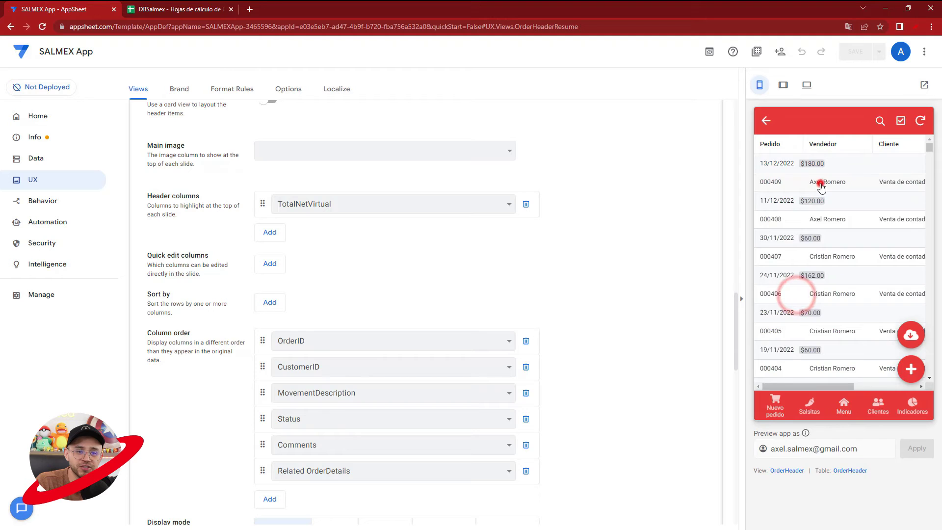
pyautogui.scroll(-3, 809, 221)
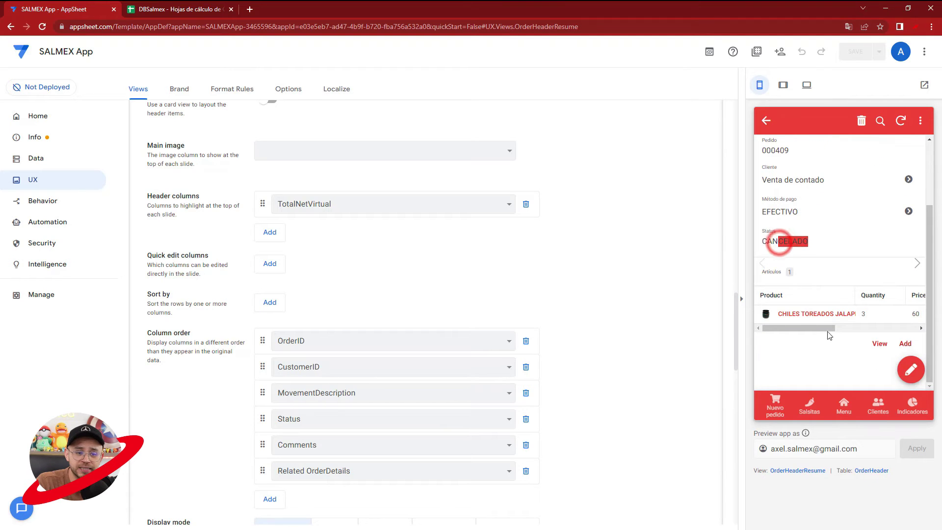
pyautogui.click(809, 407)
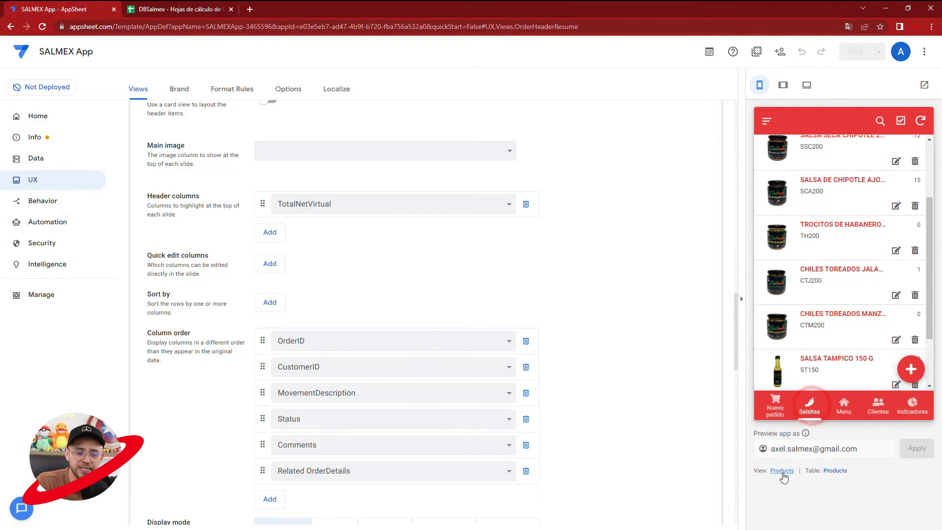
pyautogui.click(834, 471)
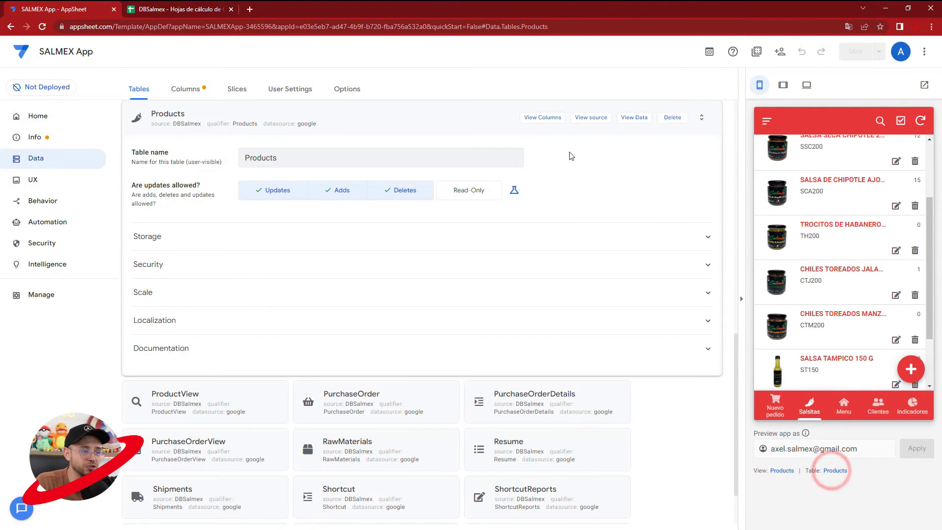
# Inspect the Stock column's auto-compute spreadsheet formula among the Products columns.
pyautogui.click(548, 123)
pyautogui.scroll(-1, 491, 294)
pyautogui.scroll(-5, 460, 387)
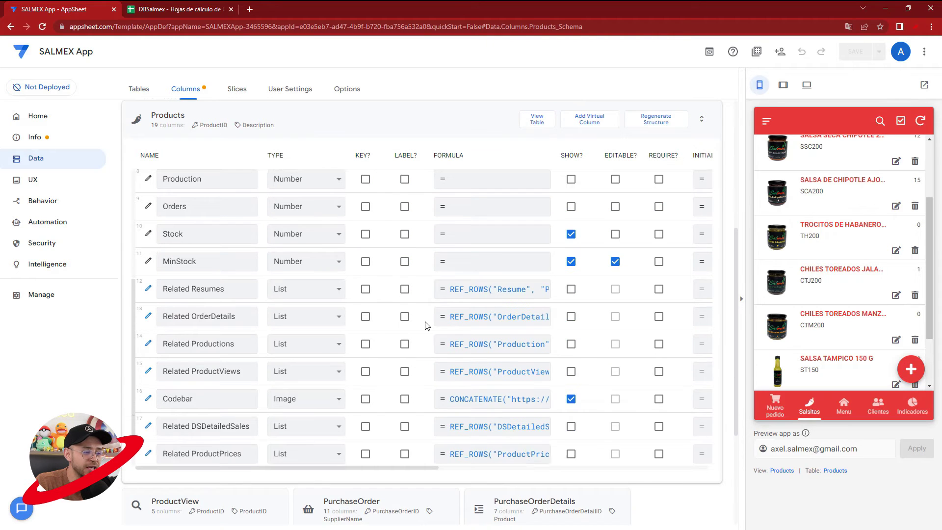
pyautogui.scroll(-1, 460, 387)
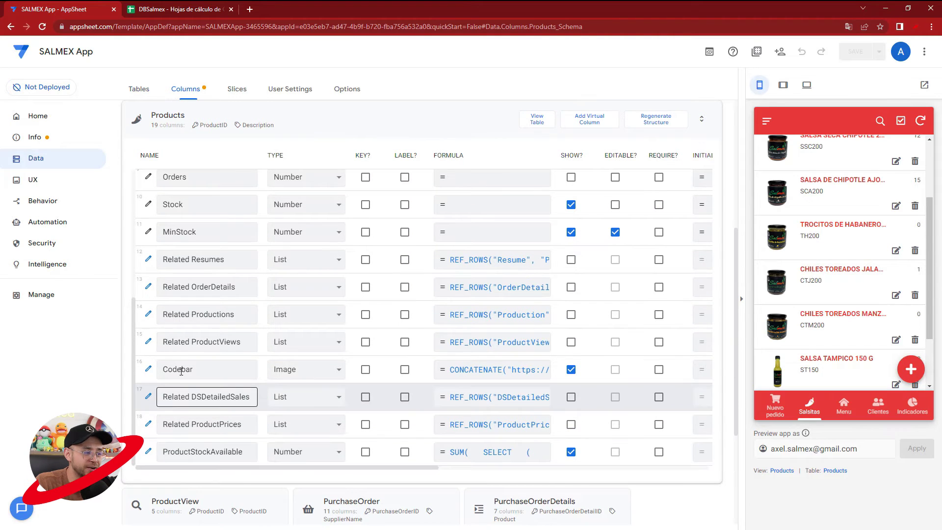
pyautogui.click(194, 205)
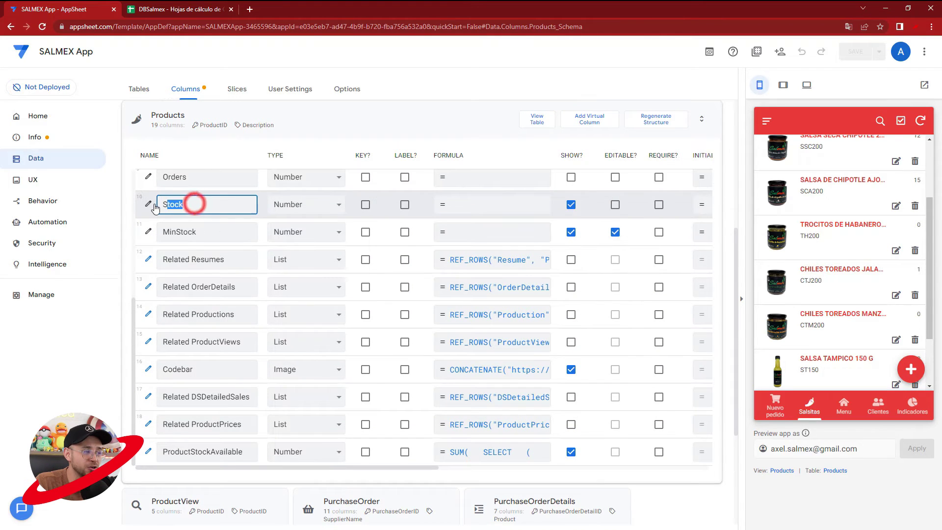
pyautogui.click(147, 204)
pyautogui.scroll(-3, 340, 393)
pyautogui.click(341, 392)
pyautogui.scroll(-2, 466, 432)
pyautogui.tripleClick(466, 448)
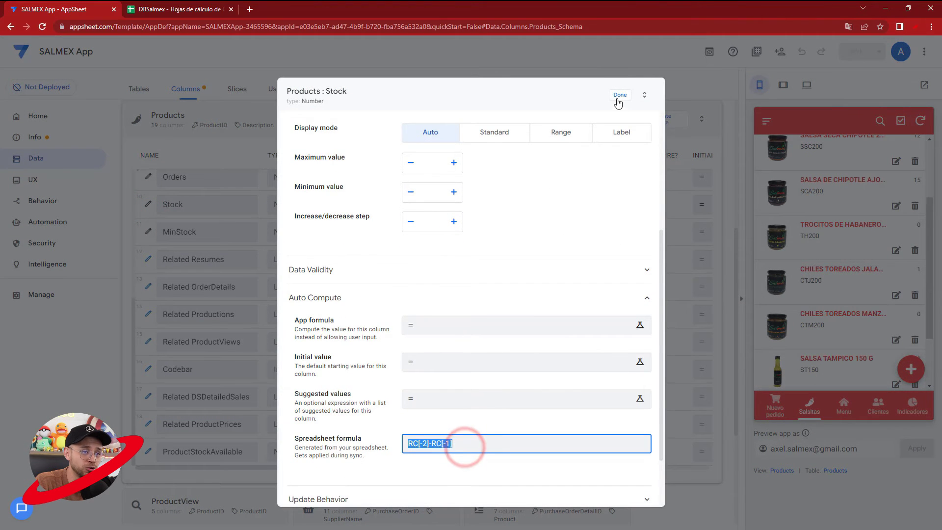
pyautogui.click(617, 97)
# Open the ProductStockAvailable SUM(SELECT(…)) formula for editing.
pyautogui.scroll(-1, 318, 351)
pyautogui.moveTo(180, 402); pyautogui.dragTo(219, 402)
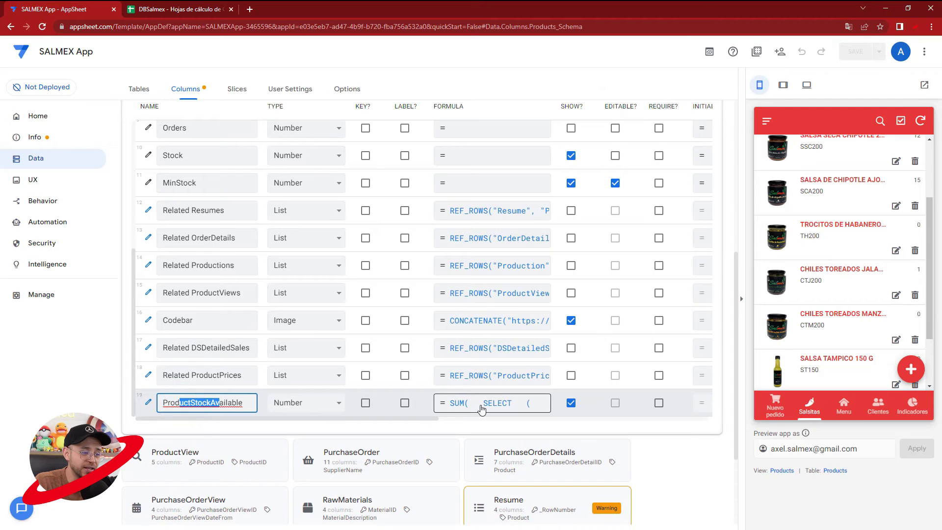
pyautogui.click(481, 409)
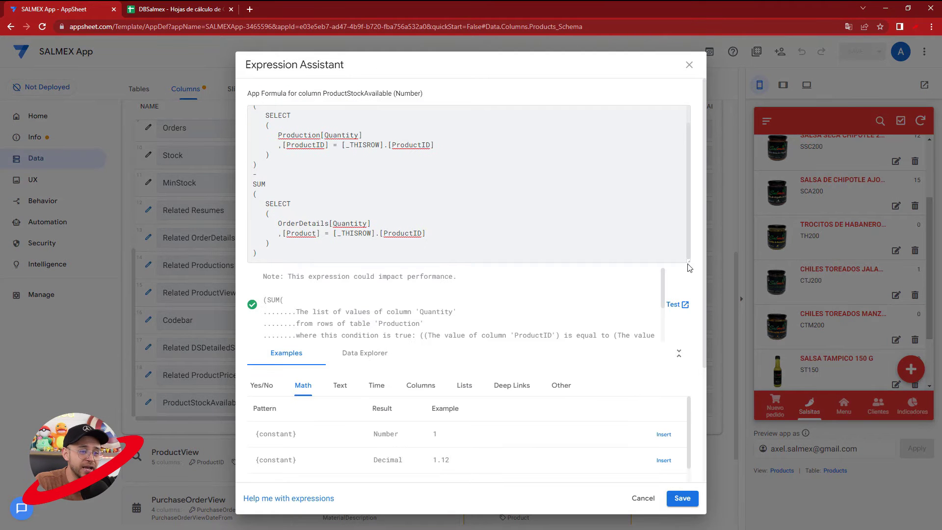
# Enlarge the formula box and add AND after OrderDetails[Quantity] in ProductStockAvailable.
pyautogui.moveTo(688, 263); pyautogui.dragTo(688, 313)
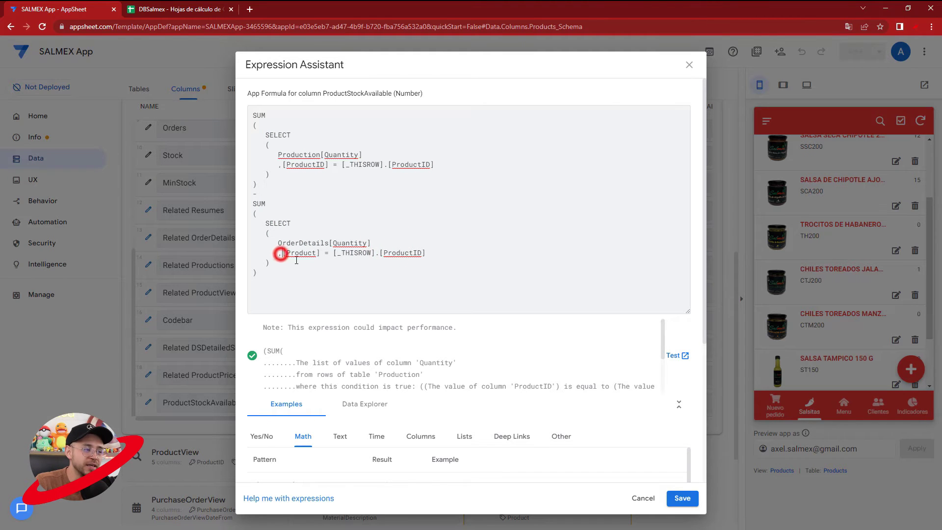
pyautogui.press('Return')
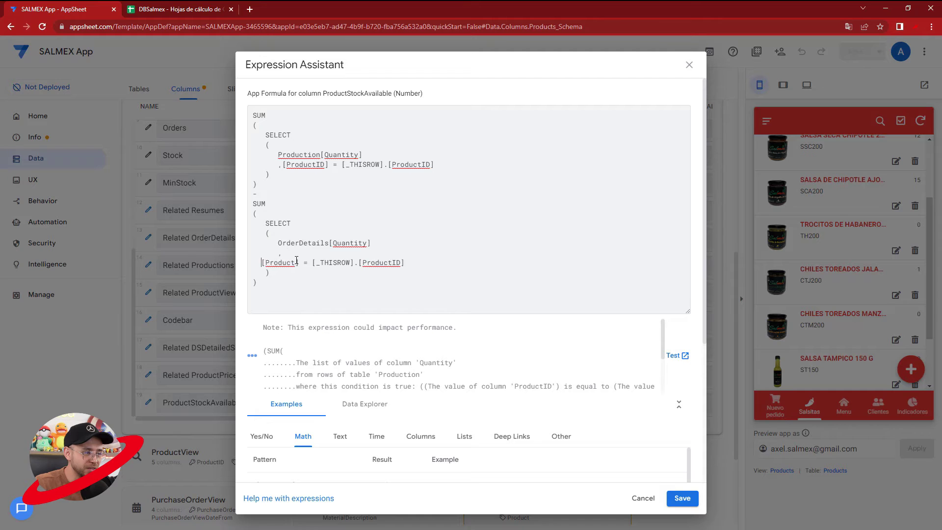
pyautogui.press('BackSpace')
pyautogui.press('BackSpace')
pyautogui.press('BackSpace')
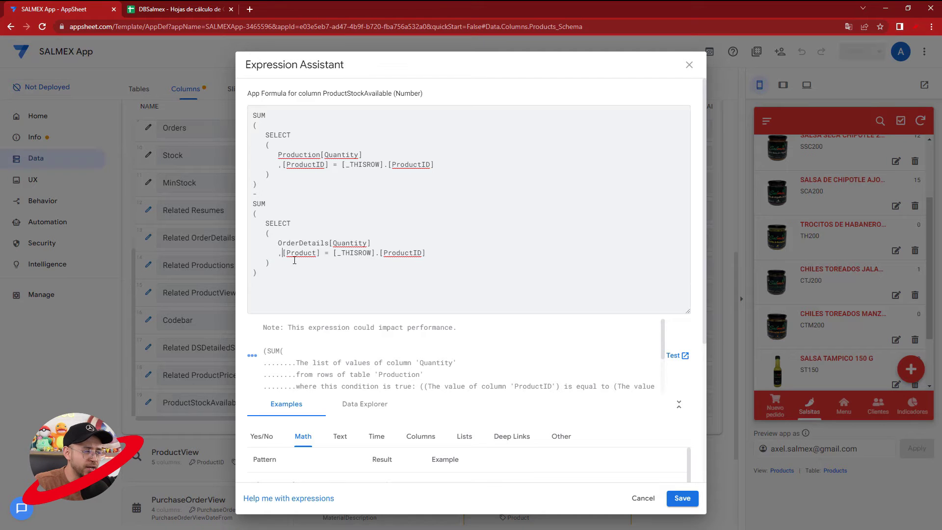
pyautogui.click(373, 243)
pyautogui.write(',')
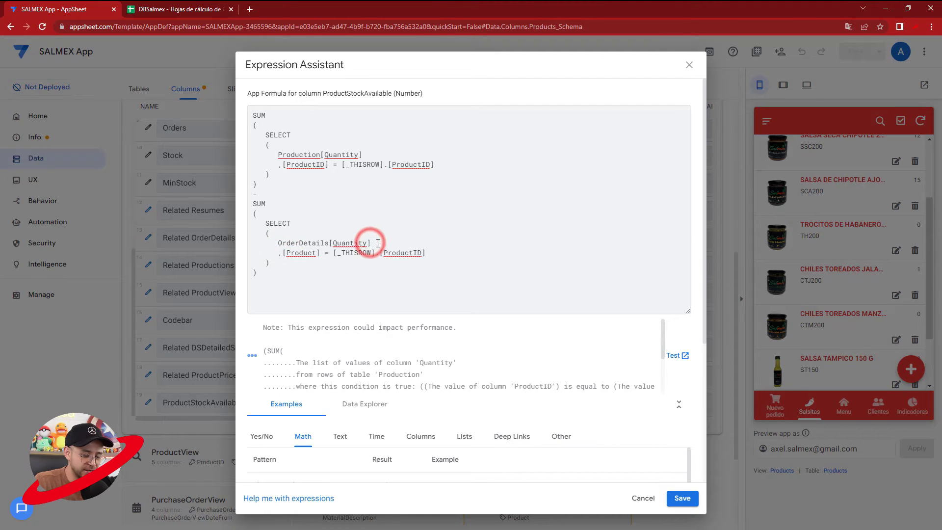
pyautogui.press('BackSpace')
pyautogui.write('AND')
pyautogui.press('Return')
# Open the AND group with '(' before an indented [Product] condition, then bring up the DBSalmex spreadsheet.
pyautogui.write('(')
pyautogui.press('Return')
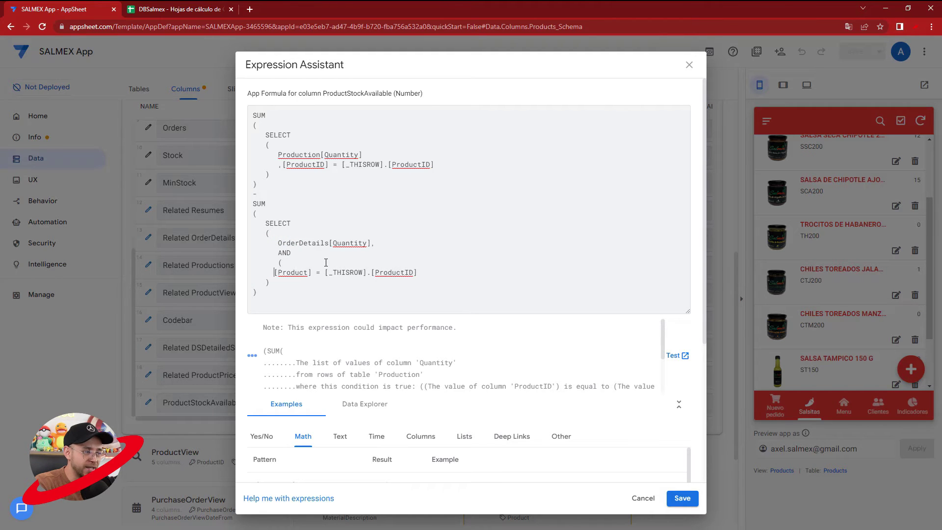
pyautogui.click(452, 270)
pyautogui.press('Return')
pyautogui.write(')')
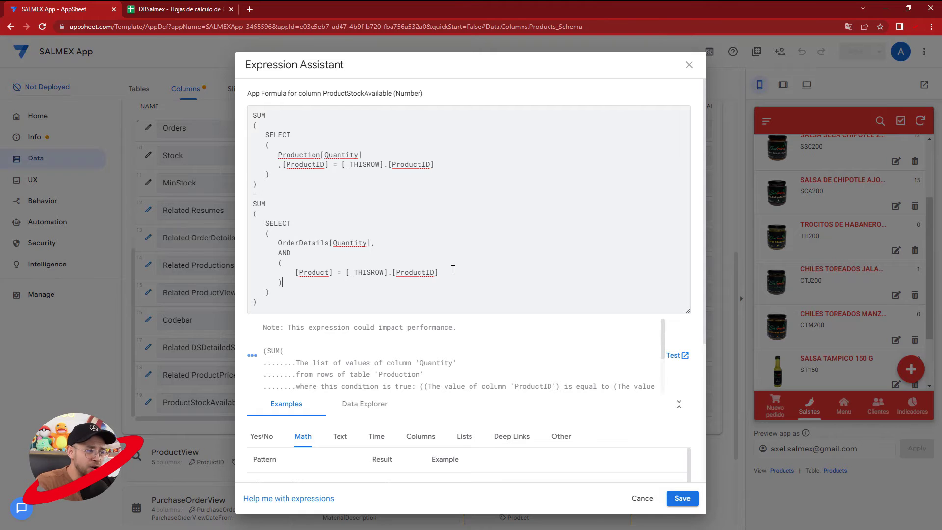
pyautogui.write(',')
pyautogui.press('Return')
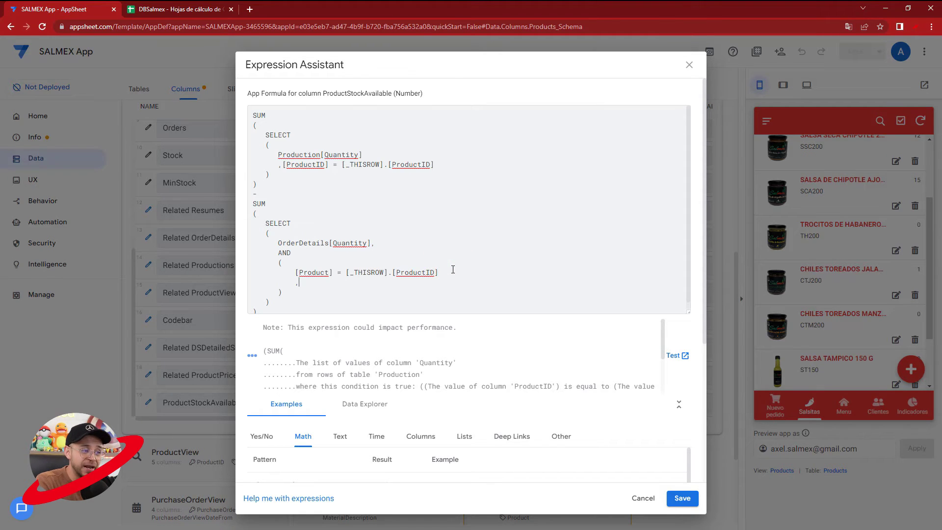
pyautogui.click(296, 272)
pyautogui.hotkey('shift', 'End')
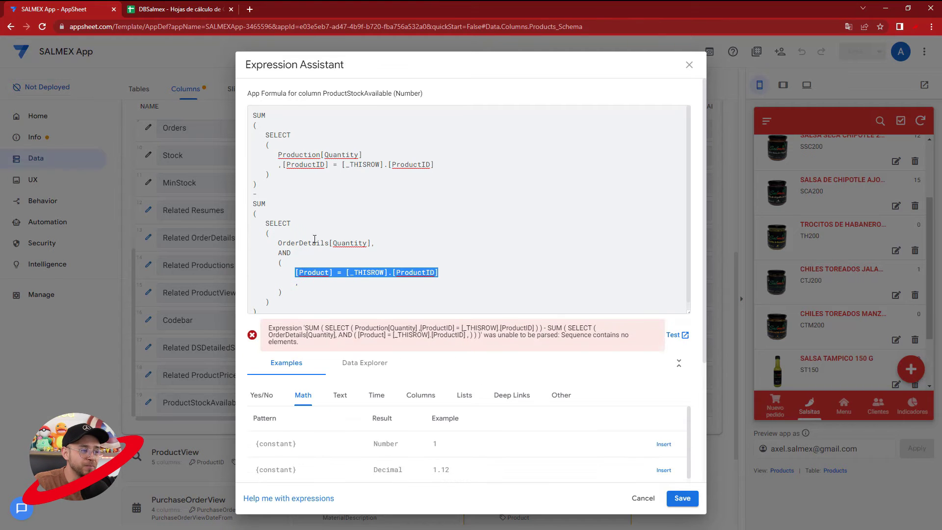
pyautogui.doubleClick(314, 243)
pyautogui.click(182, 9)
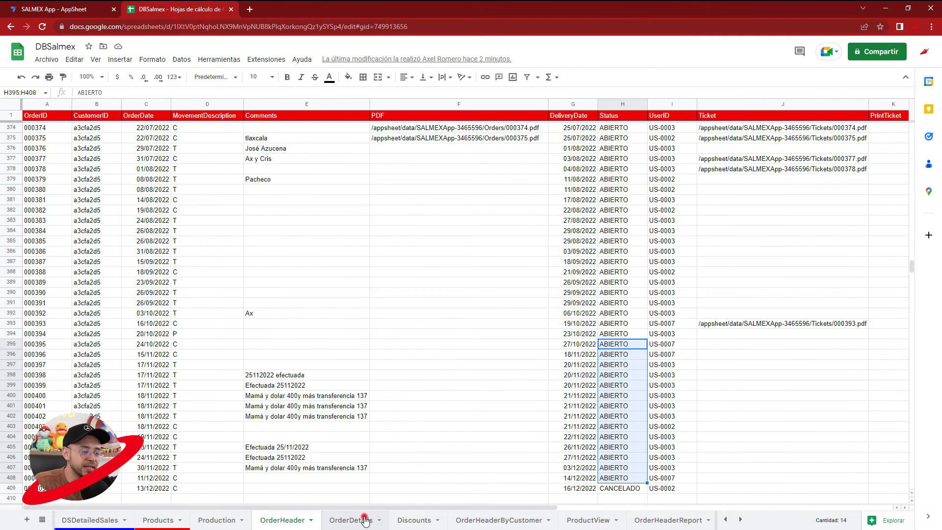
pyautogui.click(365, 520)
pyautogui.scroll(5, 504, 210)
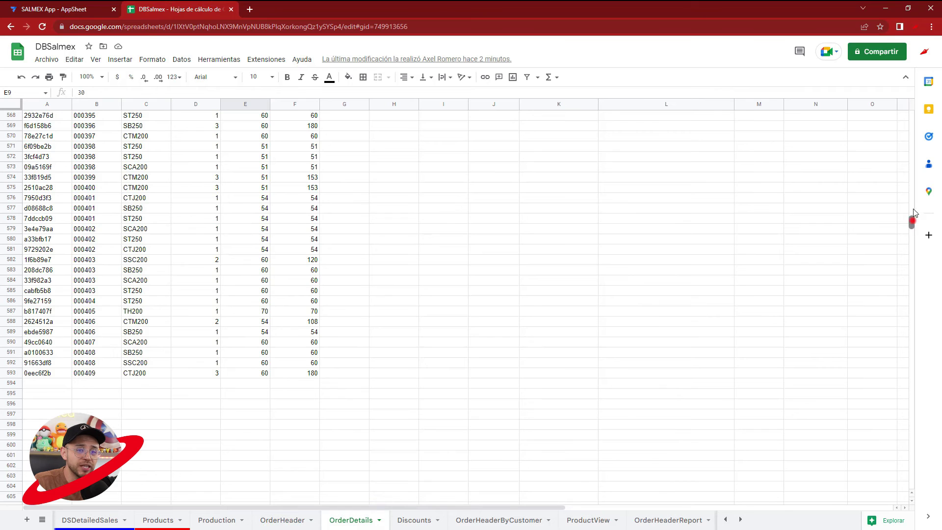
pyautogui.moveTo(911, 221); pyautogui.dragTo(911, 117)
pyautogui.moveTo(294, 115); pyautogui.dragTo(44, 115)
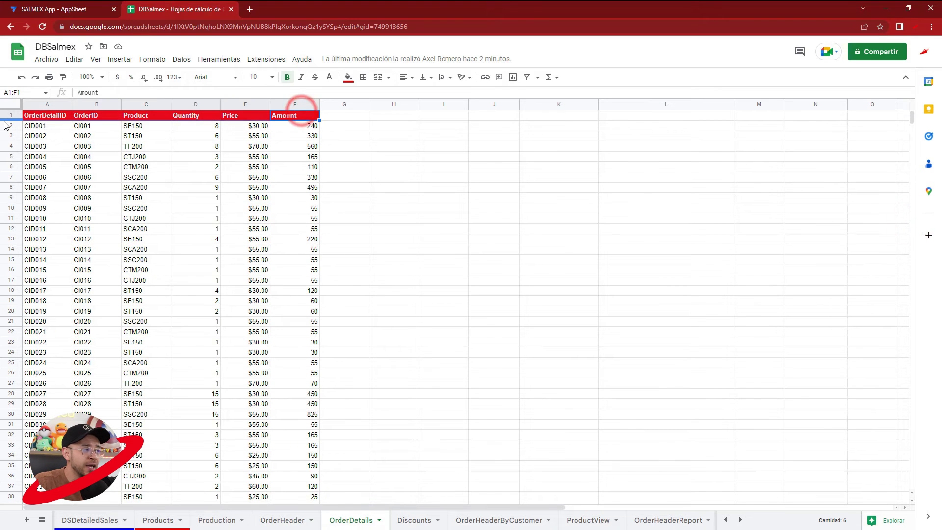
pyautogui.click(91, 104)
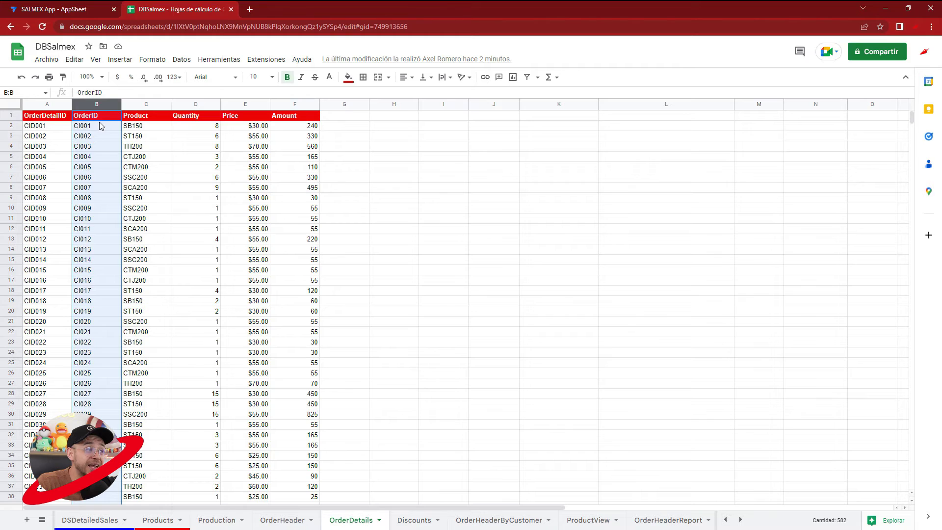
pyautogui.click(99, 116)
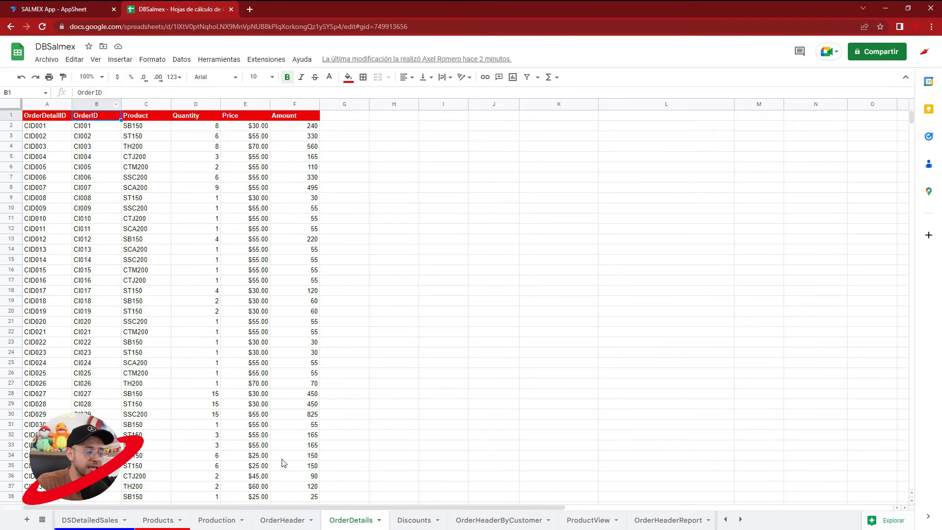
pyautogui.click(290, 520)
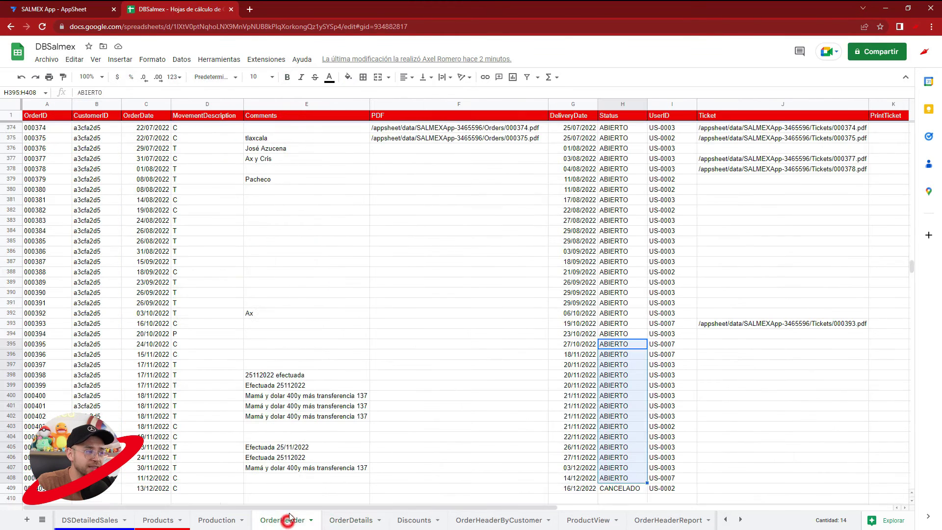
pyautogui.click(58, 116)
pyautogui.click(54, 104)
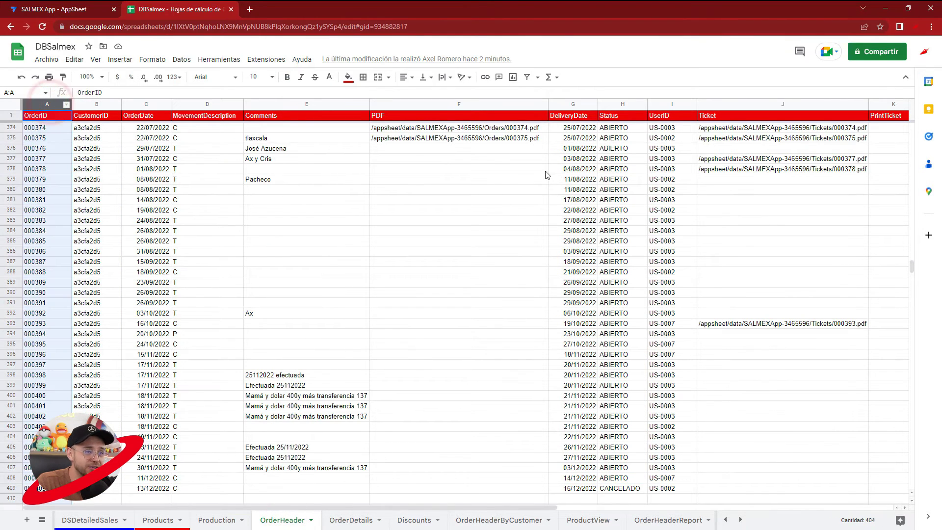
pyautogui.click(619, 104)
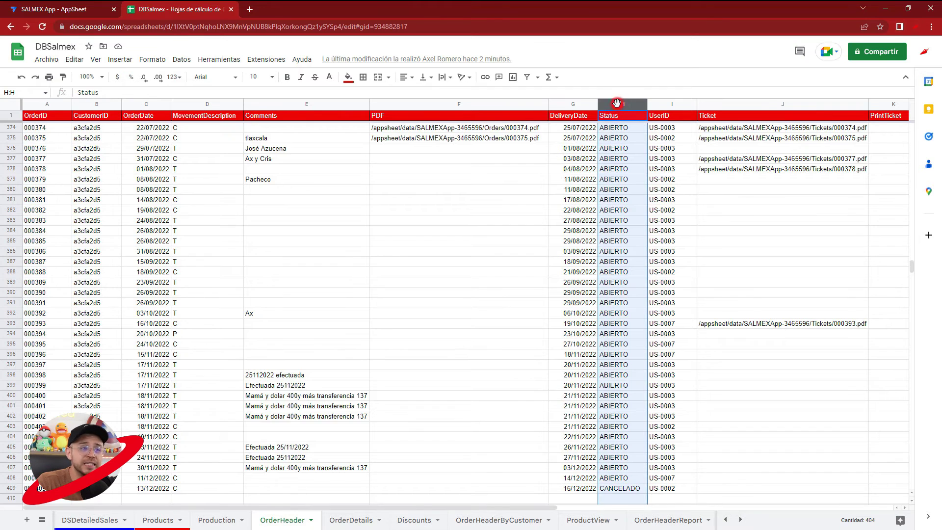
pyautogui.click(47, 117)
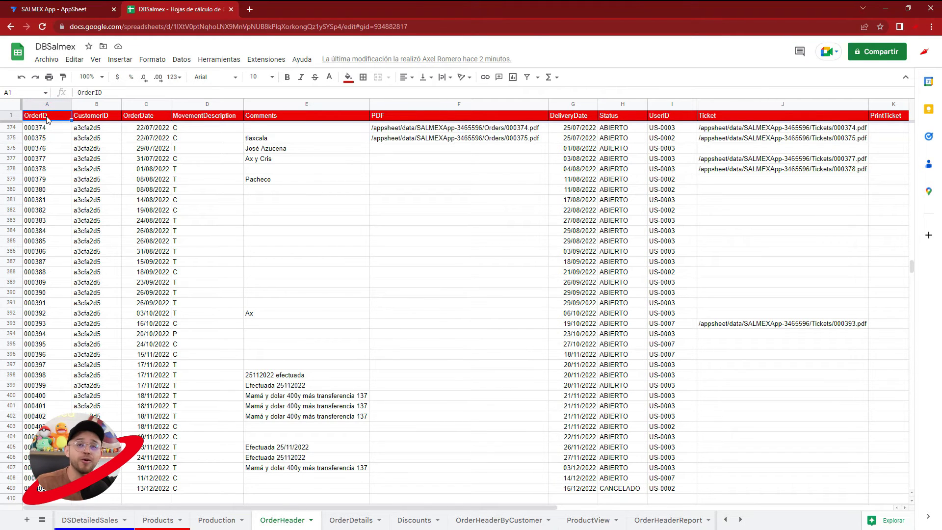
pyautogui.click(58, 8)
# Complete the new condition as [OrderID].[Status] <> "CANCELADO" inside the AND group.
pyautogui.click(308, 282)
pyautogui.write('Or')
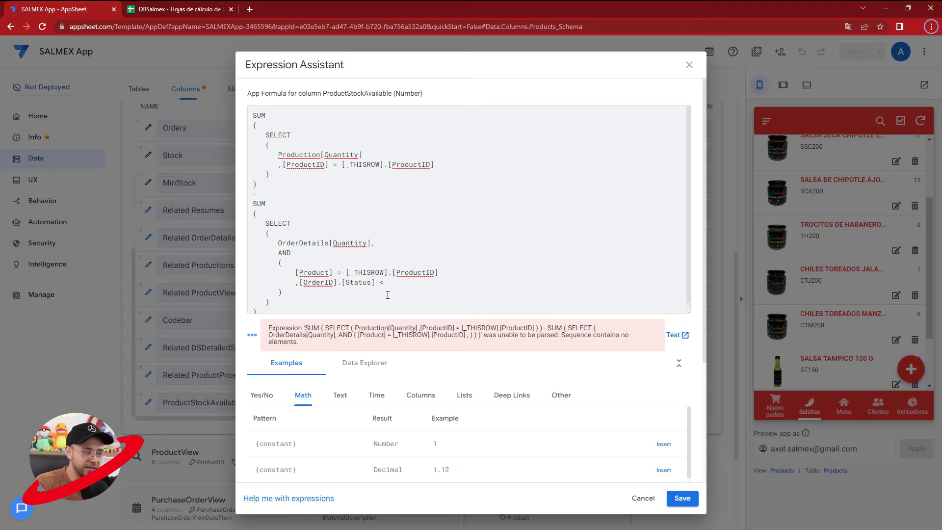
pyautogui.click(395, 282)
pyautogui.write('> "CANCELADO')
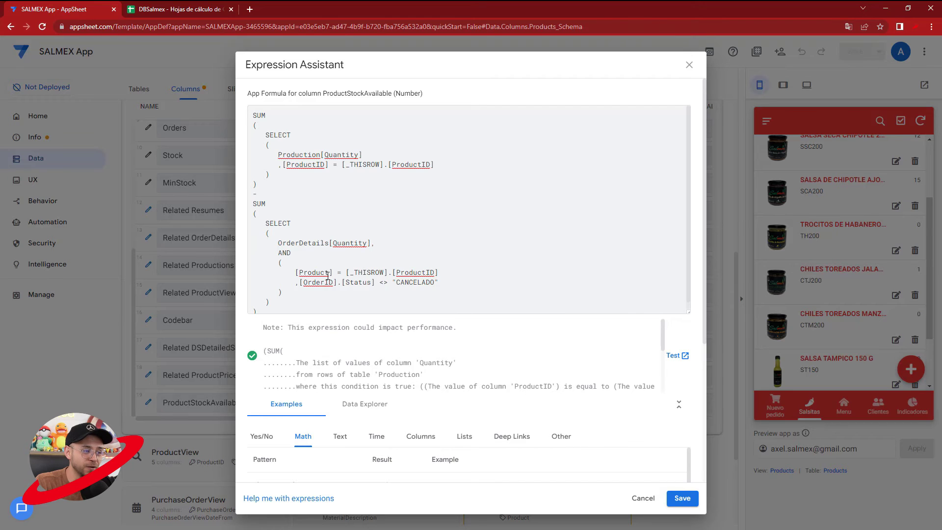
pyautogui.moveTo(295, 273); pyautogui.dragTo(442, 283)
pyautogui.click(469, 286)
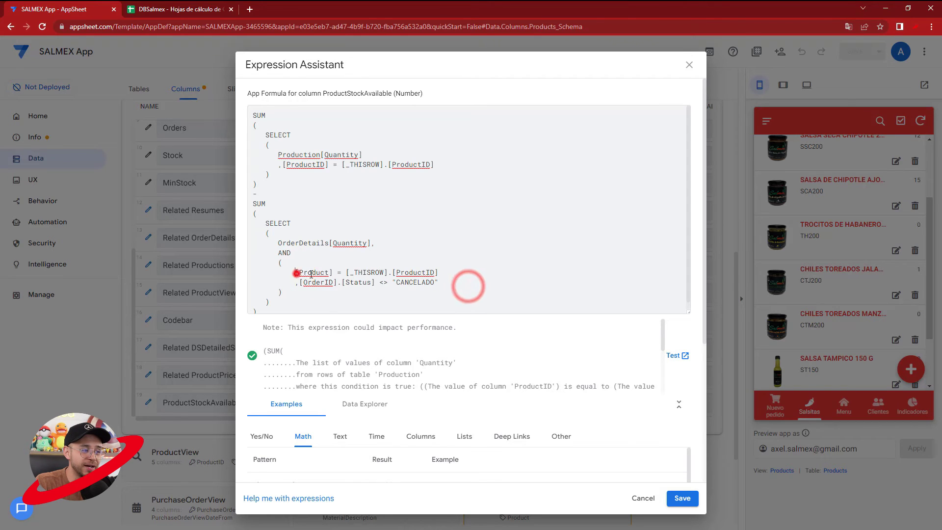
pyautogui.moveTo(294, 272); pyautogui.dragTo(466, 271)
pyautogui.moveTo(296, 283); pyautogui.dragTo(457, 282)
pyautogui.click(461, 283)
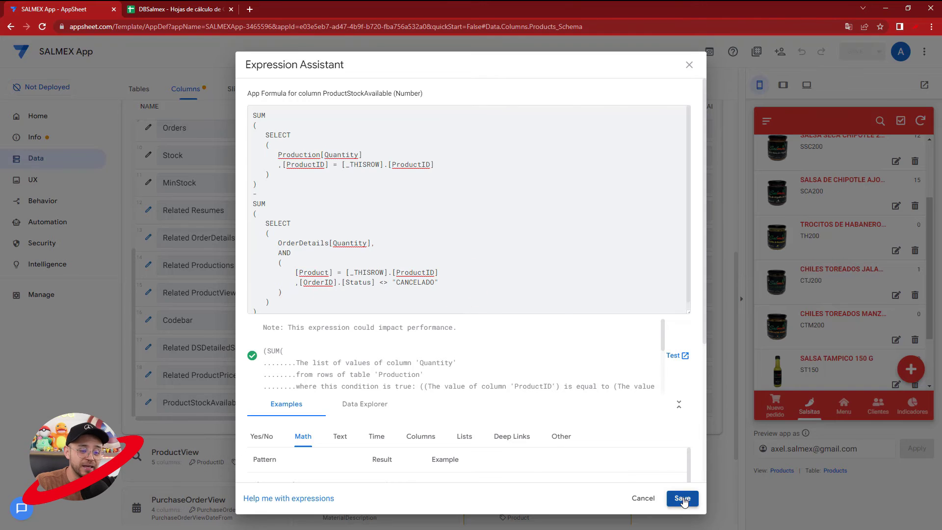
# Save the ProductStockAvailable formula and the app.
pyautogui.click(682, 498)
pyautogui.click(852, 52)
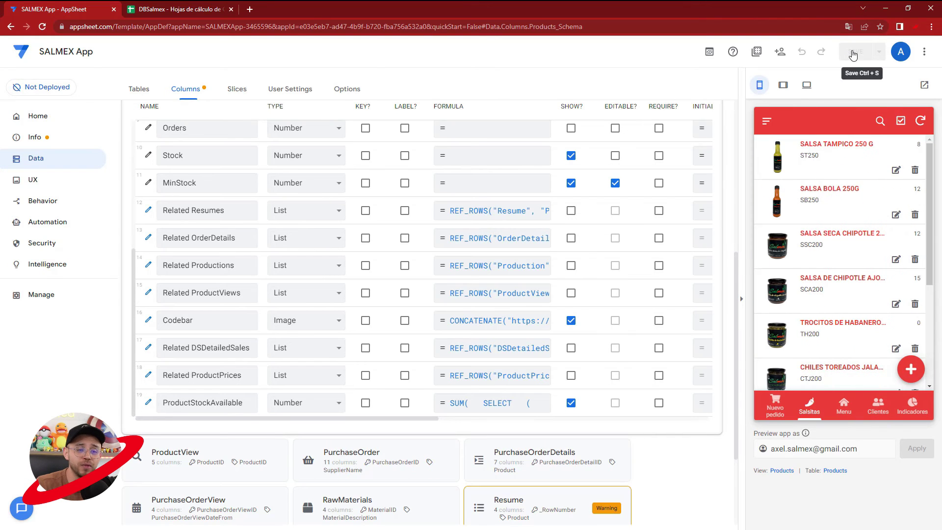
pyautogui.scroll(-1, 816, 379)
# Change order 000409's status from CANCELADO to ABIERTO via Pedidos in the preview.
pyautogui.click(837, 318)
pyautogui.scroll(-2, 771, 326)
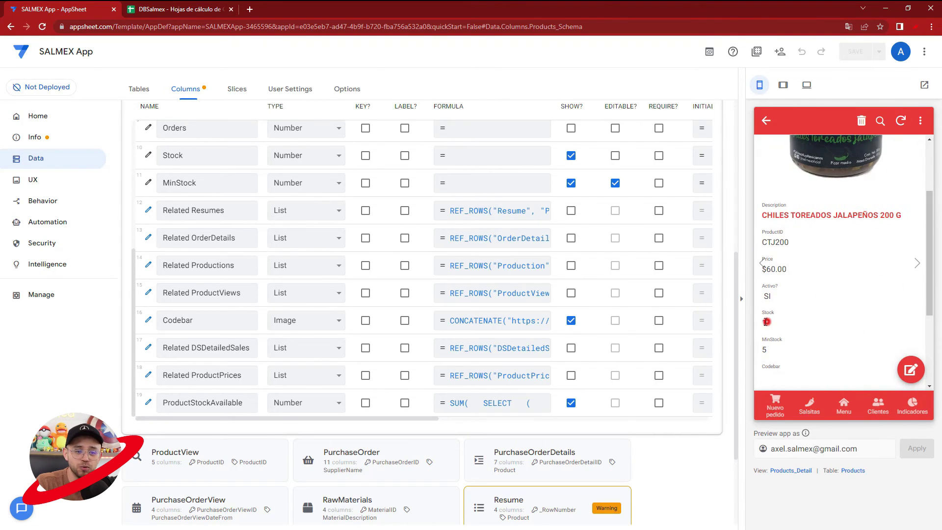
pyautogui.scroll(-1, 794, 338)
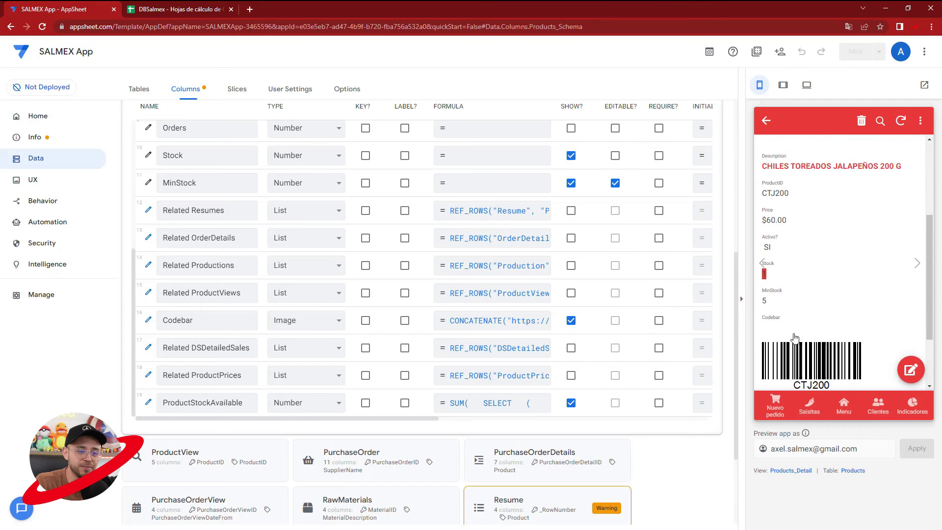
pyautogui.scroll(-2, 794, 337)
pyautogui.click(844, 403)
pyautogui.scroll(-2, 794, 343)
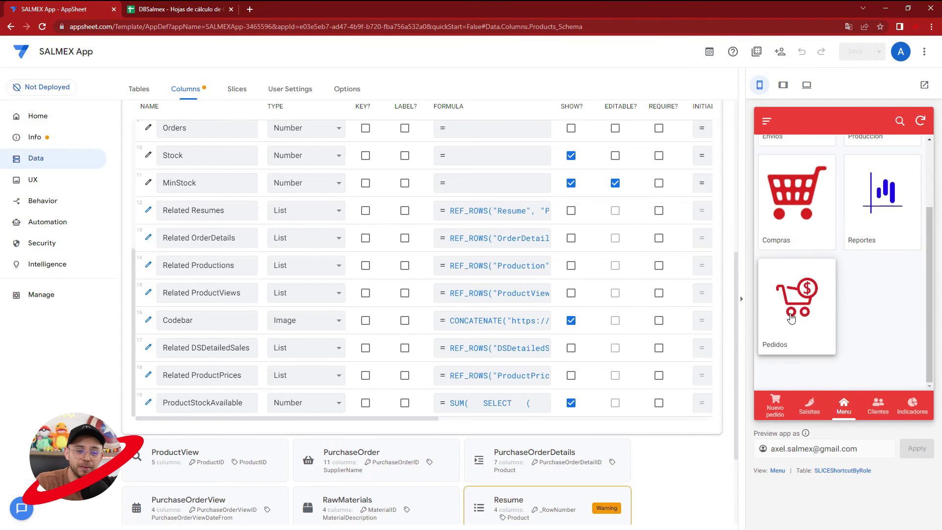
pyautogui.click(790, 310)
pyautogui.click(828, 193)
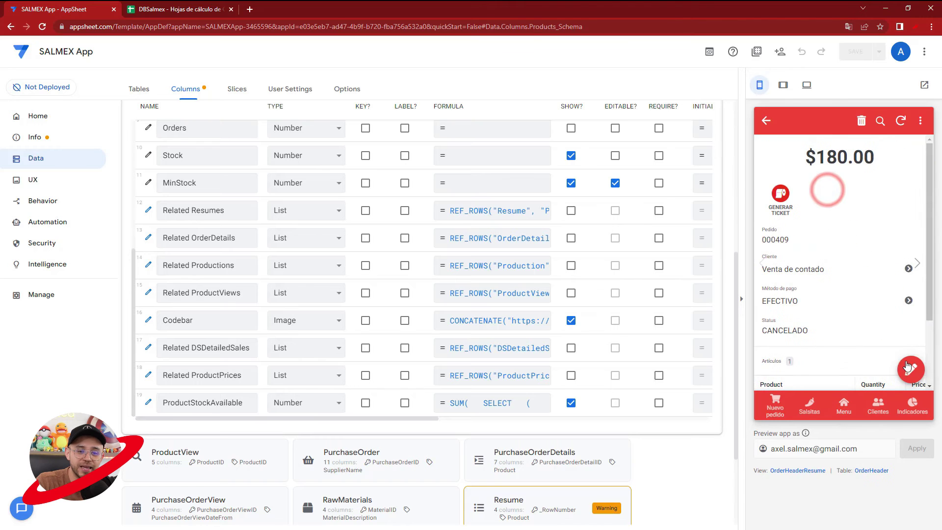
pyautogui.click(910, 368)
pyautogui.scroll(-3, 853, 290)
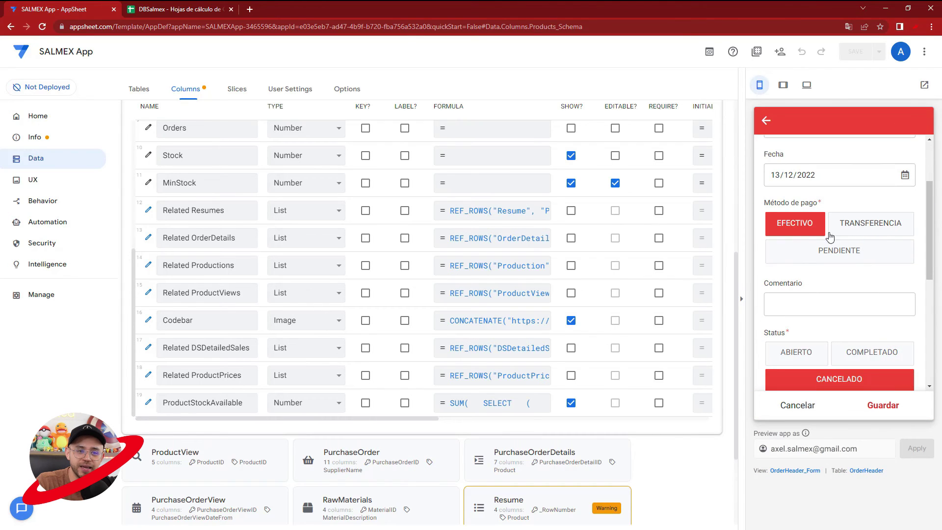
pyautogui.scroll(-1, 811, 288)
pyautogui.click(883, 405)
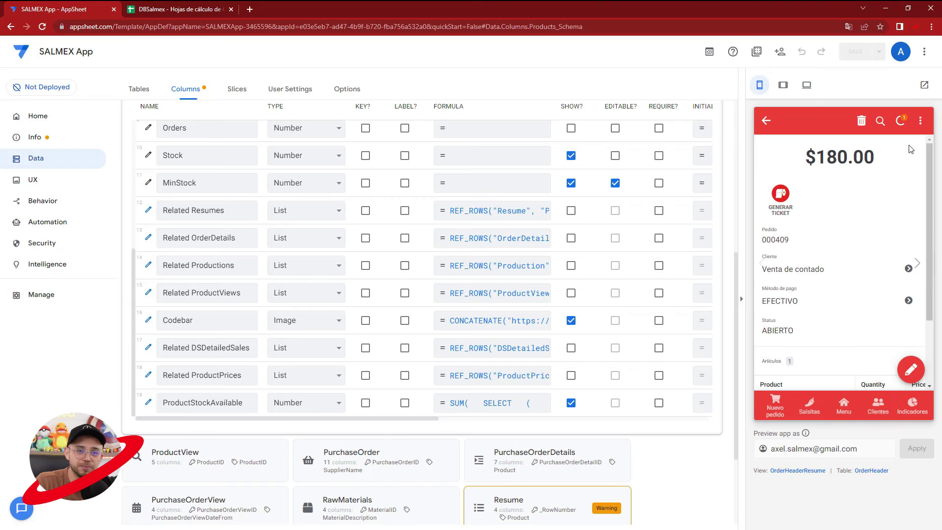
# Check CTJ200's ProductStockAvailable value and open its formula.
pyautogui.click(824, 405)
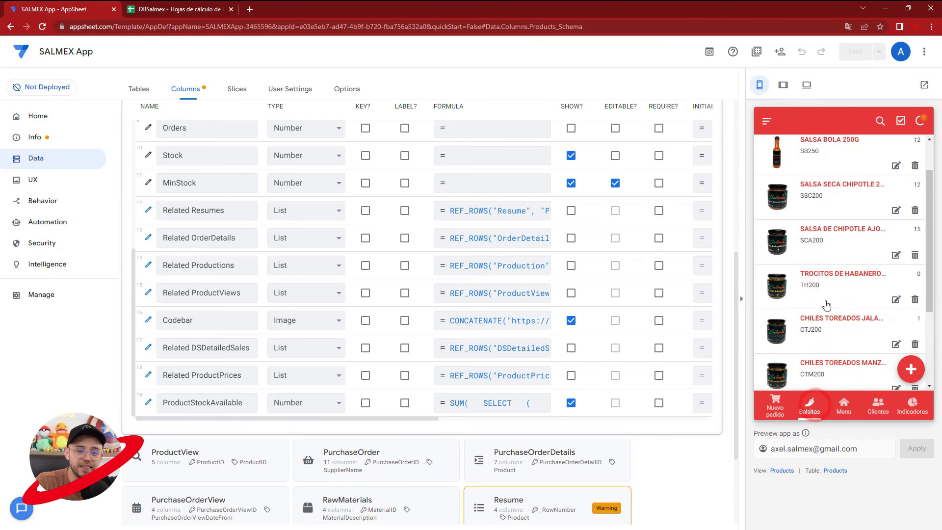
pyautogui.scroll(-1, 827, 321)
pyautogui.click(833, 283)
pyautogui.scroll(-5, 834, 274)
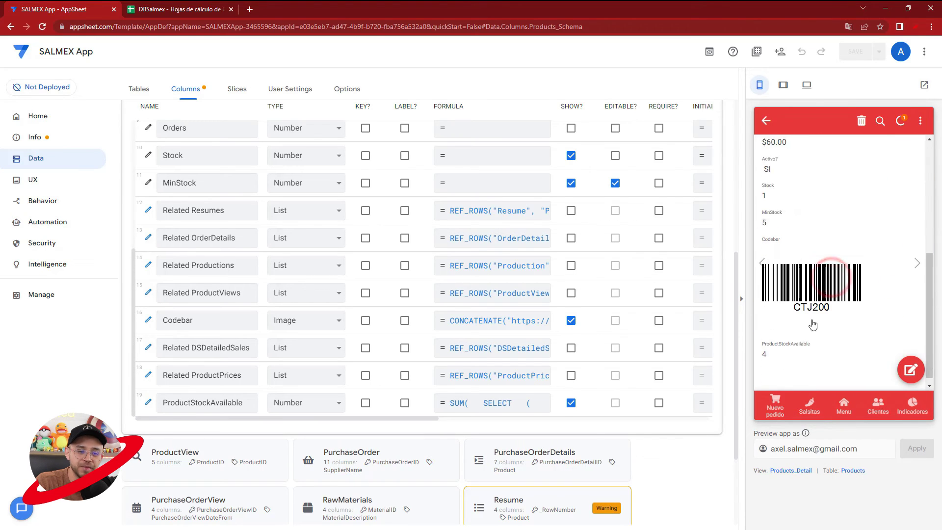
pyautogui.click(778, 346)
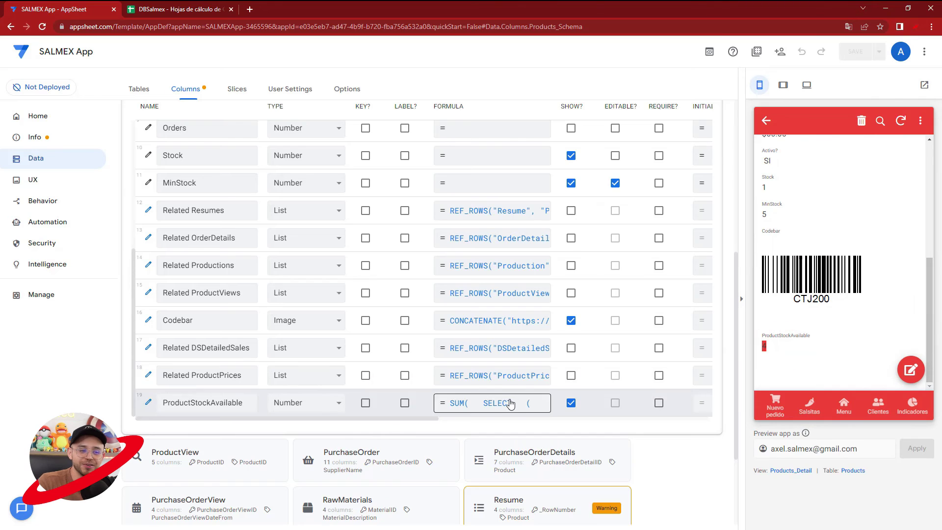
pyautogui.click(509, 403)
# Review the <> "CANCELADO" condition, then save the ProductStockAvailable formula and the app.
pyautogui.scroll(-2, 287, 236)
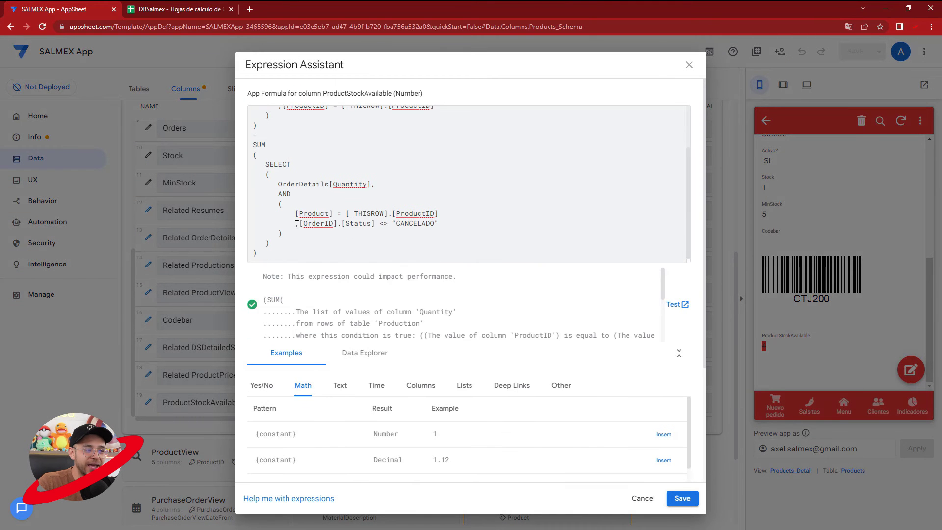
pyautogui.moveTo(299, 224); pyautogui.dragTo(447, 224)
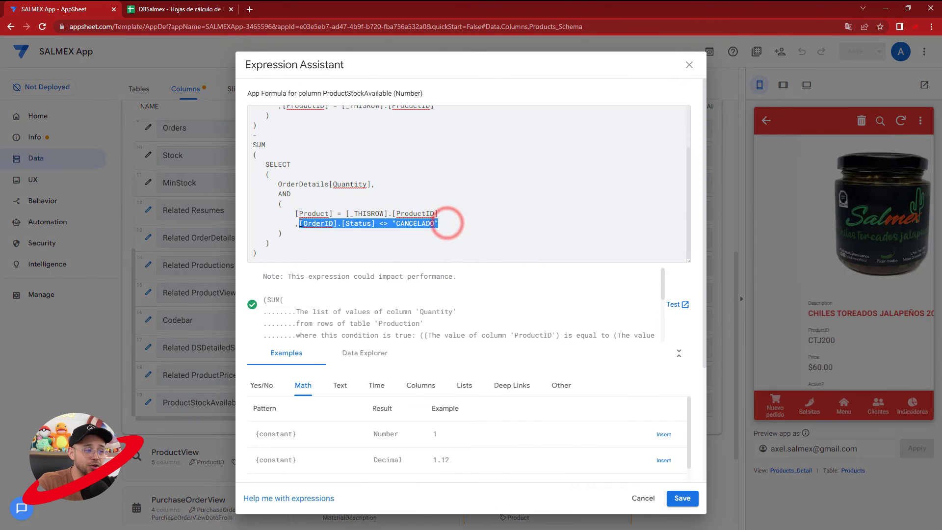
pyautogui.click(417, 226)
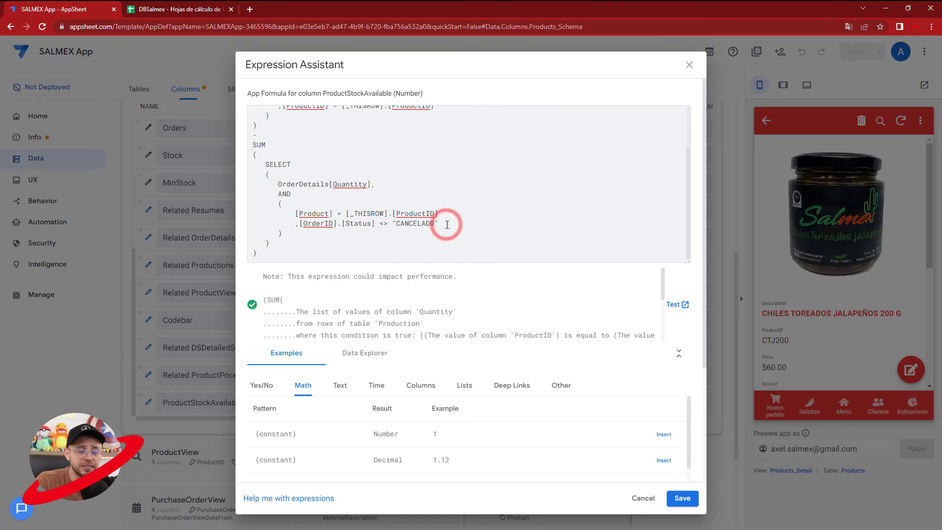
pyautogui.moveTo(293, 224); pyautogui.dragTo(437, 224)
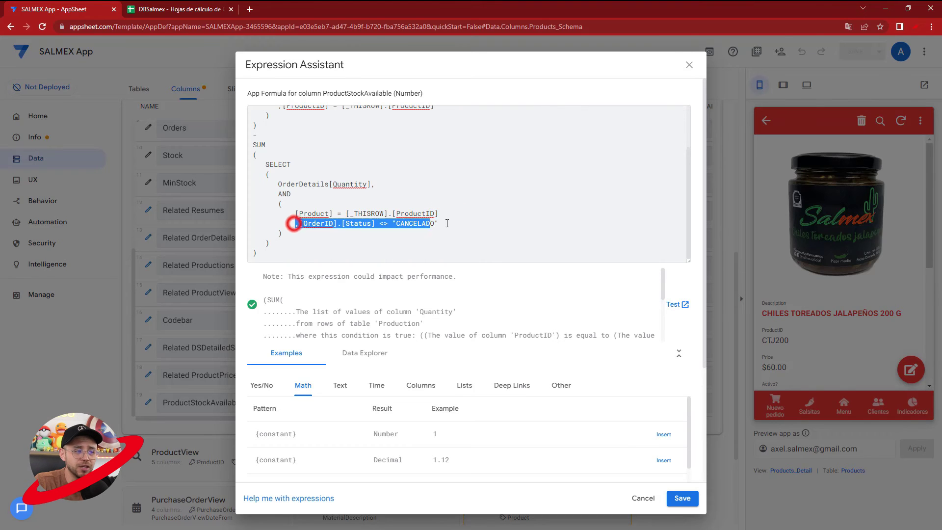
pyautogui.click(458, 224)
pyautogui.moveTo(370, 224); pyautogui.dragTo(438, 224)
pyautogui.click(466, 223)
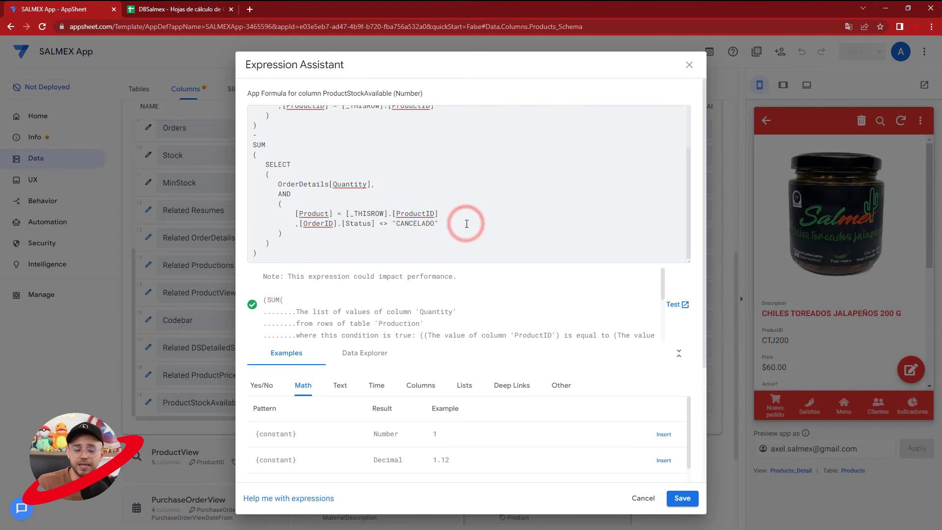
pyautogui.click(682, 498)
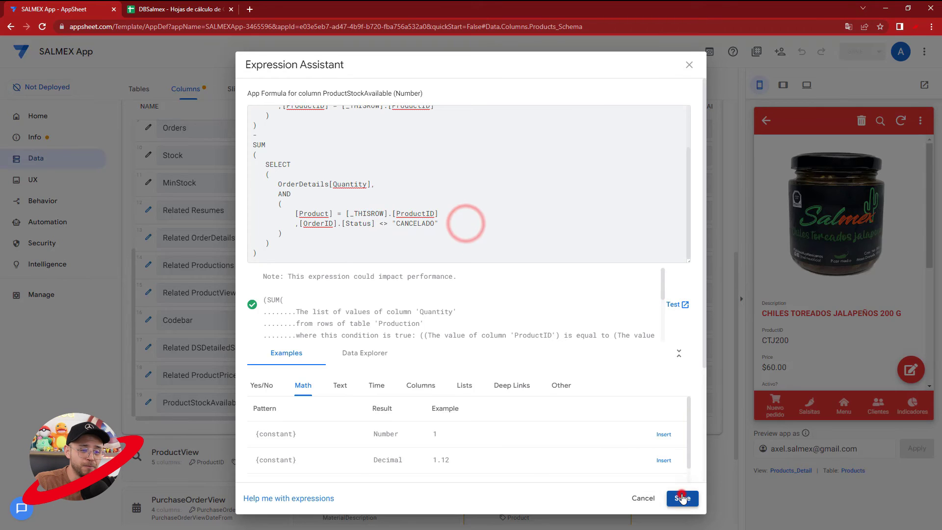
pyautogui.click(868, 55)
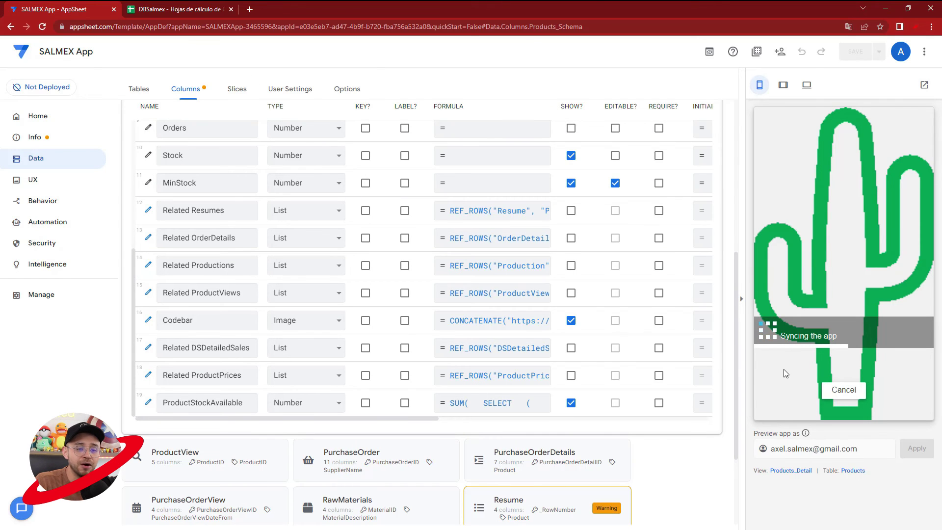
# Open CTJ200's product details to see its available stock of 1.
pyautogui.click(810, 405)
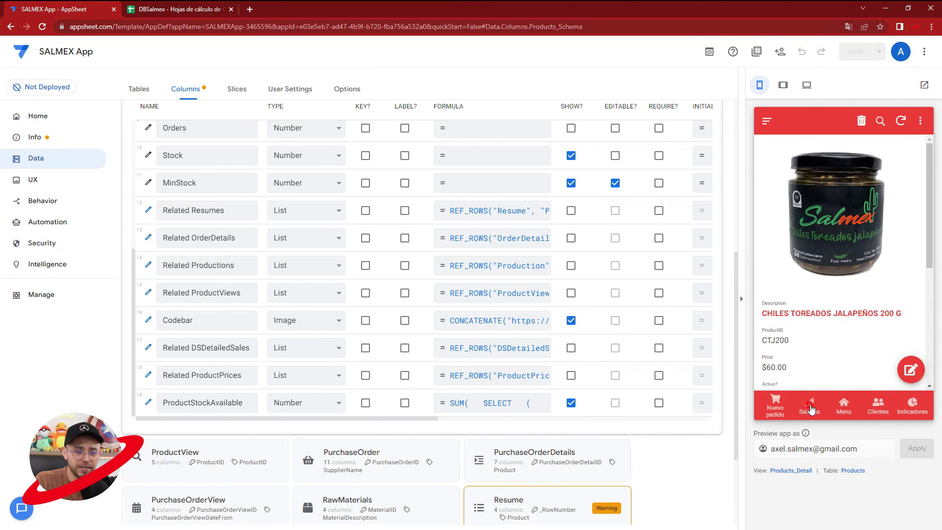
pyautogui.scroll(-1, 828, 285)
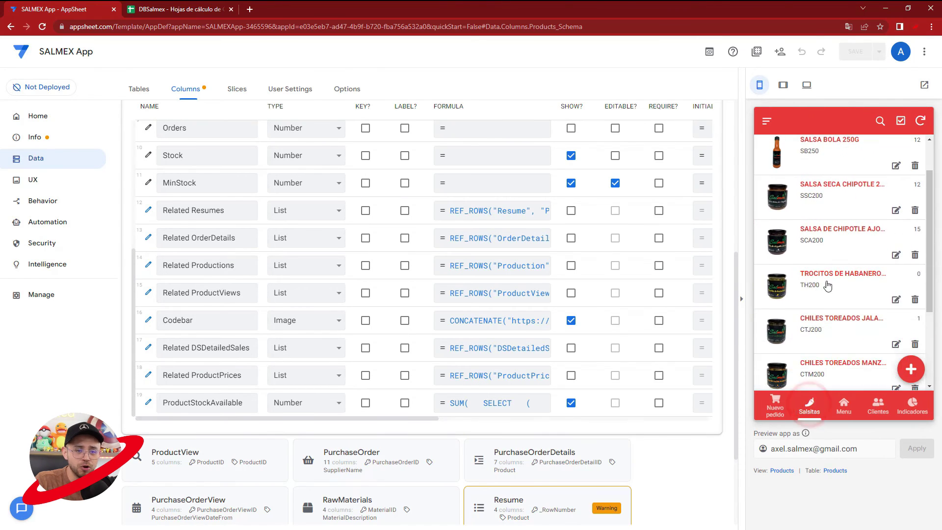
pyautogui.click(840, 323)
pyautogui.scroll(-5, 840, 324)
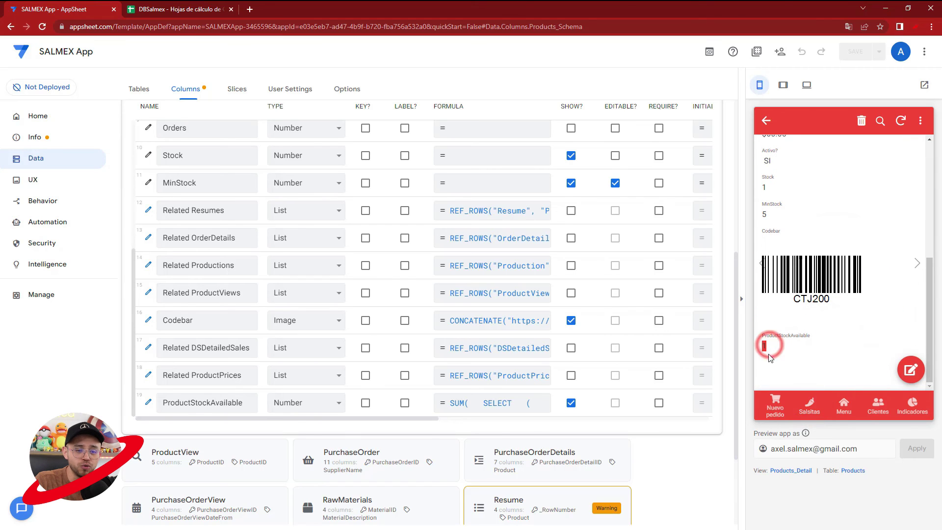
# Delete order 000409 from the Pedidos list.
pyautogui.click(843, 400)
pyautogui.scroll(-2, 794, 321)
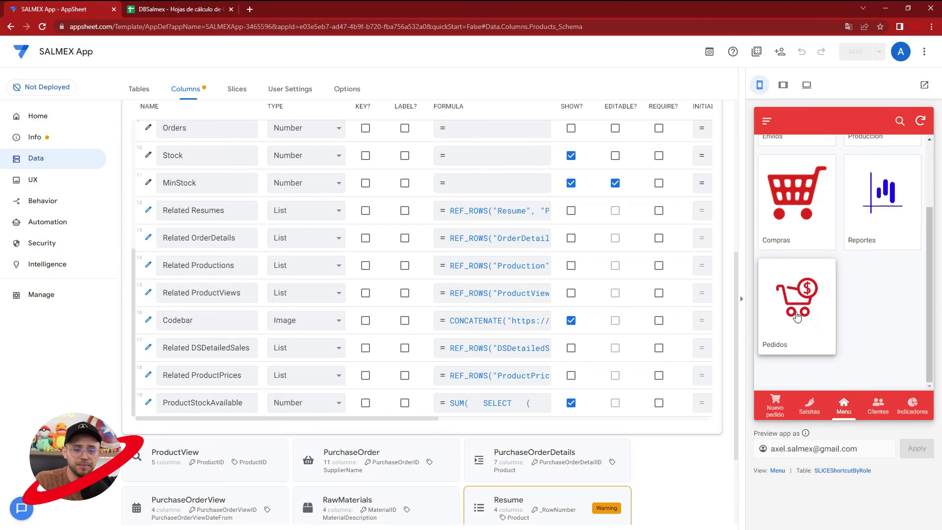
pyautogui.click(794, 317)
pyautogui.click(829, 182)
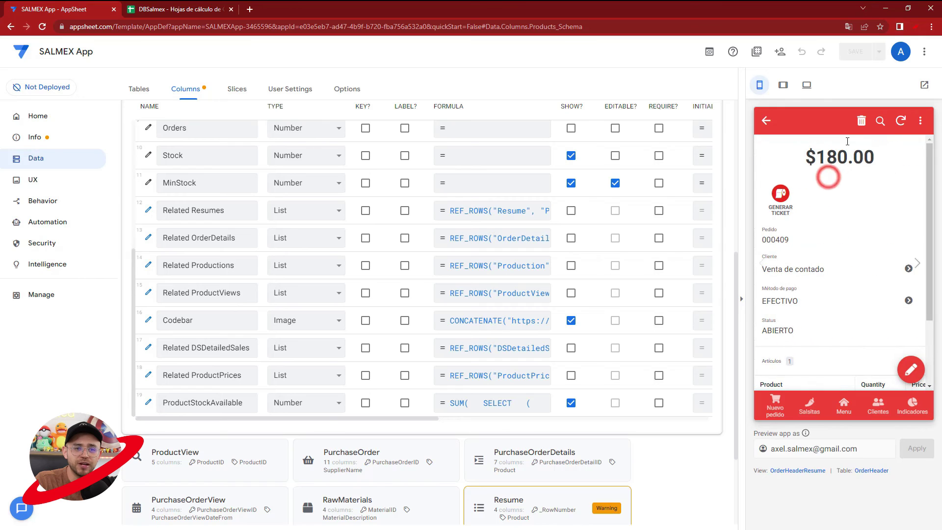
pyautogui.click(862, 122)
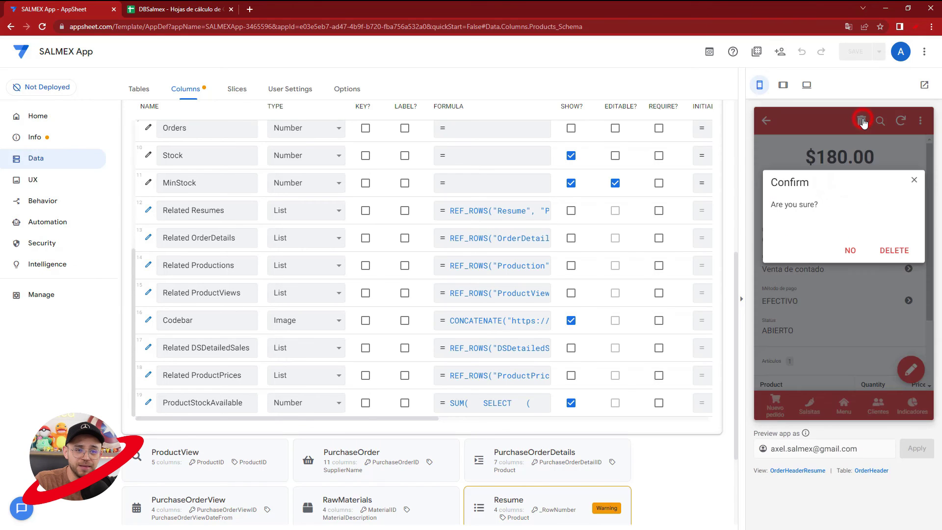
pyautogui.click(891, 251)
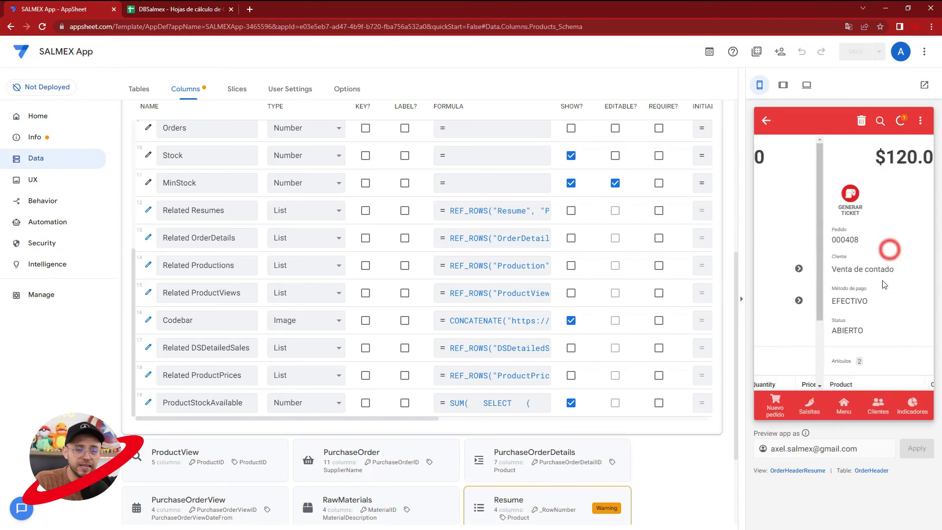
# Reopen CTJ200's details and sync the preview's pending changes.
pyautogui.click(810, 407)
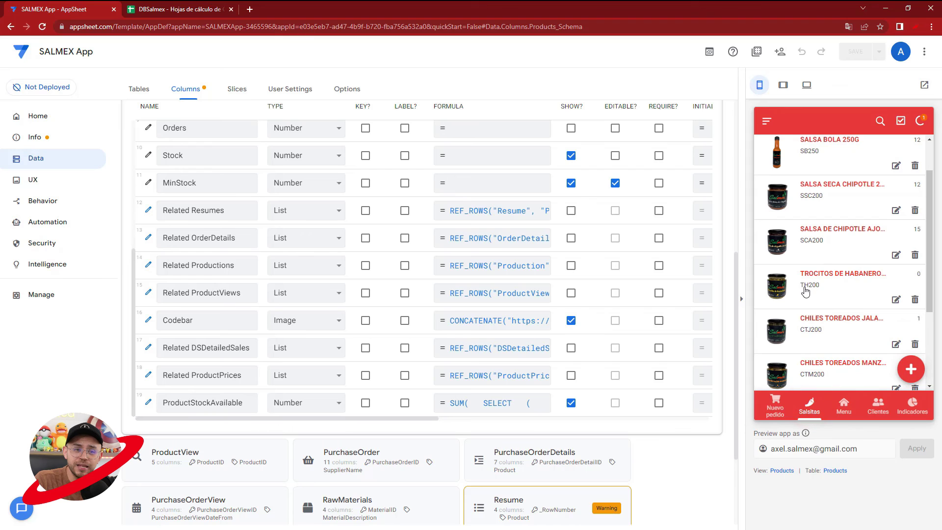
pyautogui.click(830, 334)
pyautogui.scroll(-5, 830, 330)
pyautogui.scroll(-3, 787, 358)
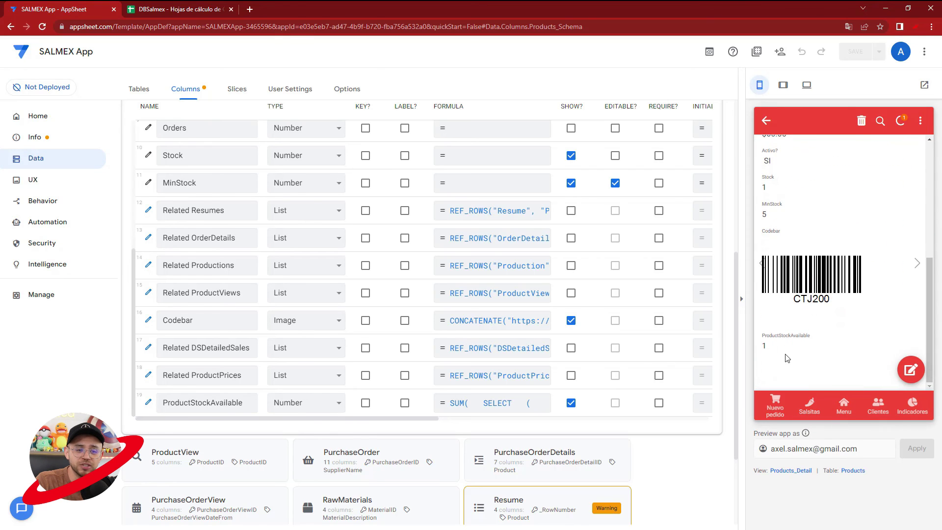
pyautogui.click(905, 126)
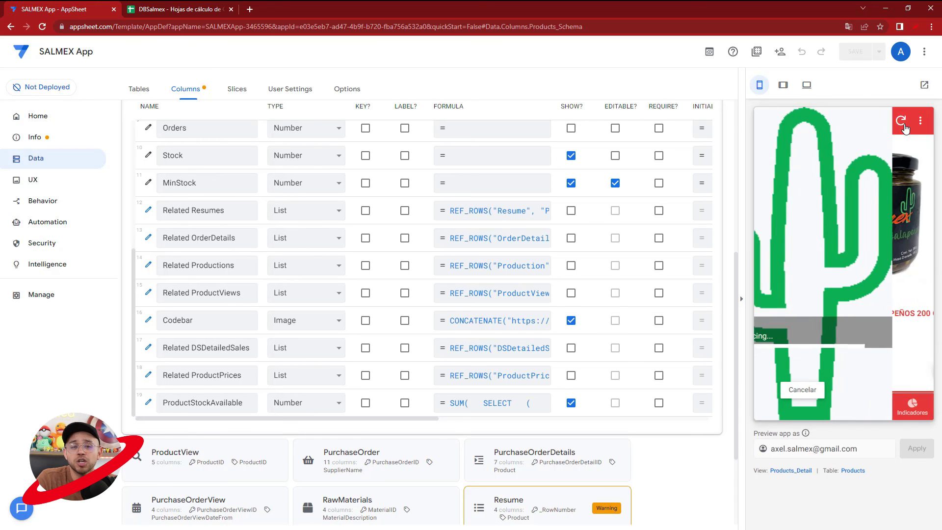
# Confirm CTJ200's stock reads 4, then view the Pedidos list with 000408 as newest order.
pyautogui.scroll(-5, 833, 270)
pyautogui.click(813, 408)
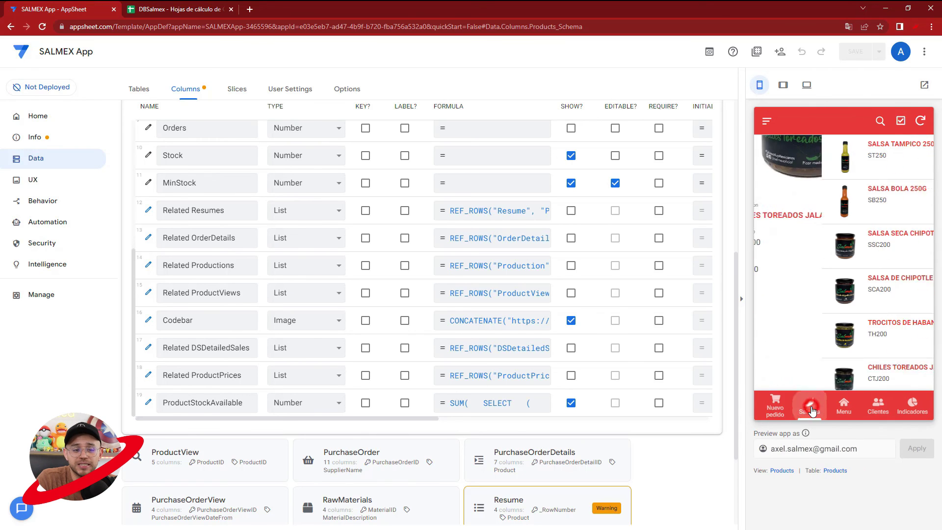
pyautogui.click(829, 368)
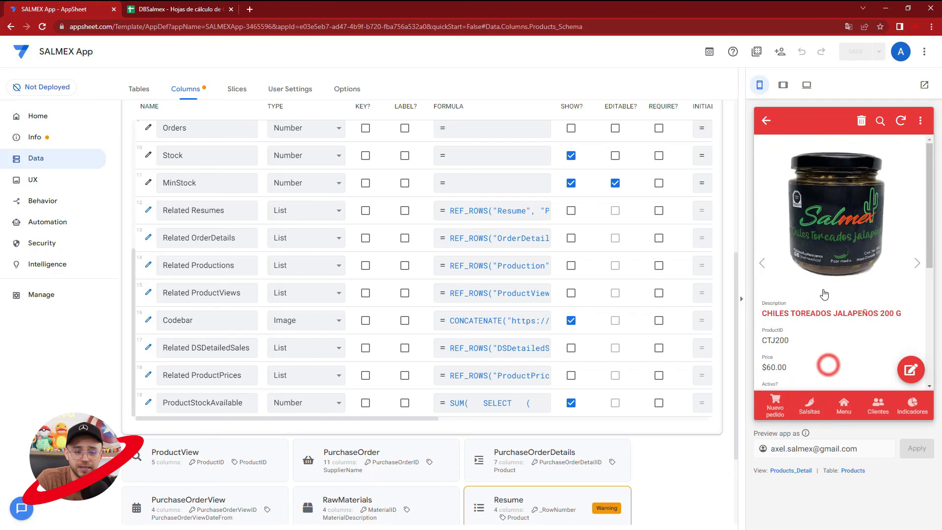
pyautogui.scroll(-5, 830, 372)
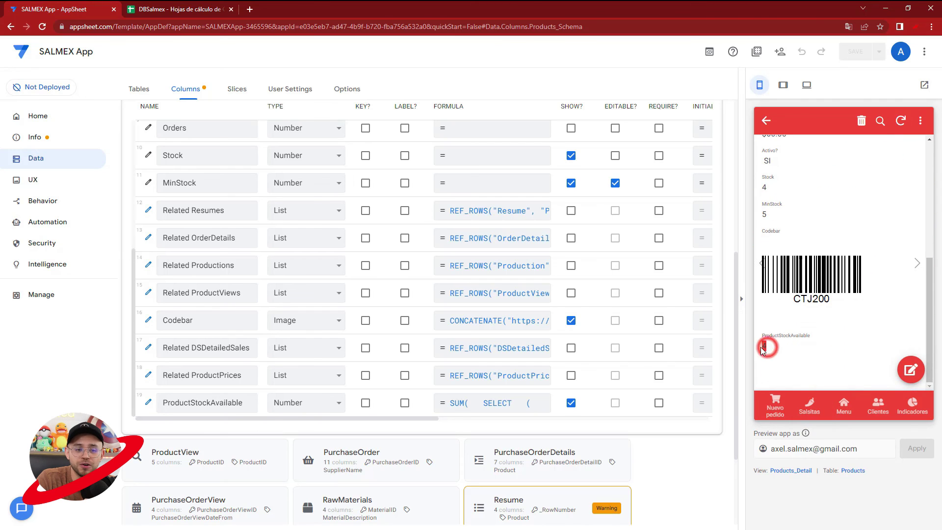
pyautogui.click(844, 405)
pyautogui.click(785, 301)
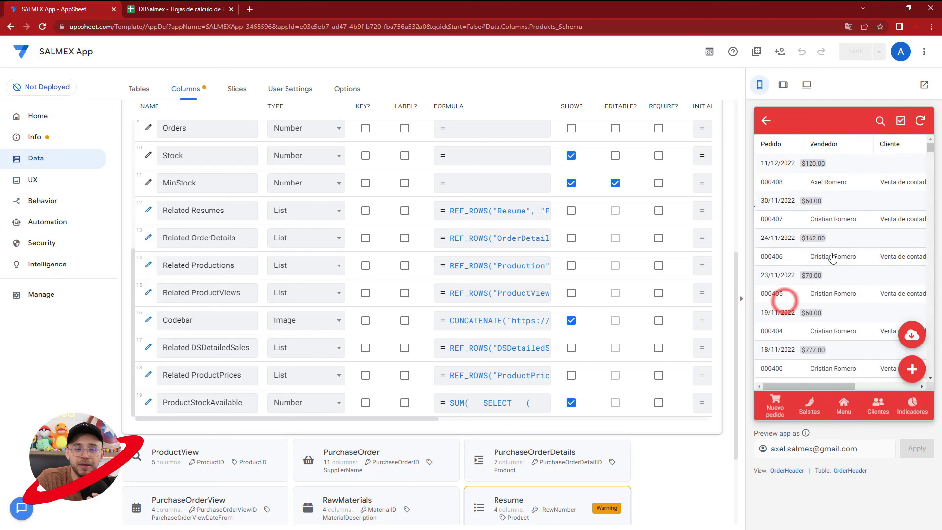